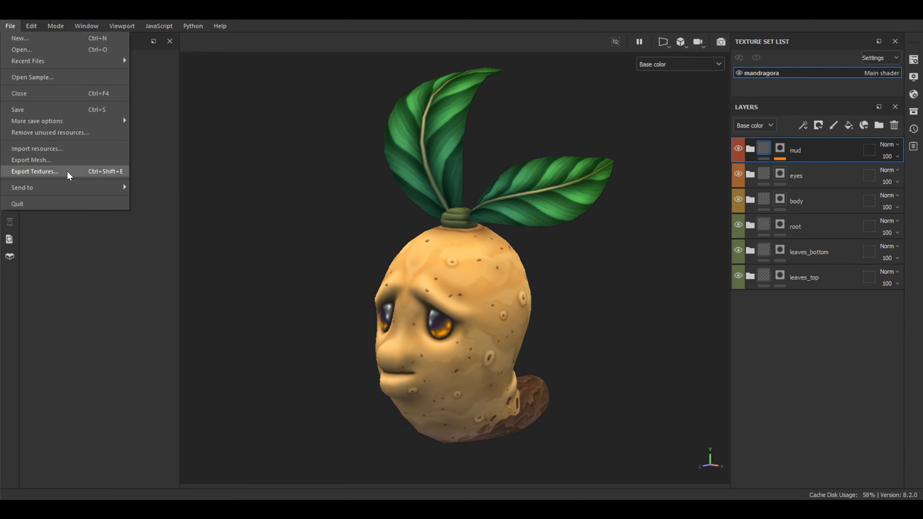
Start a texture export and create a new output template preset named handpaint.
click(69, 172)
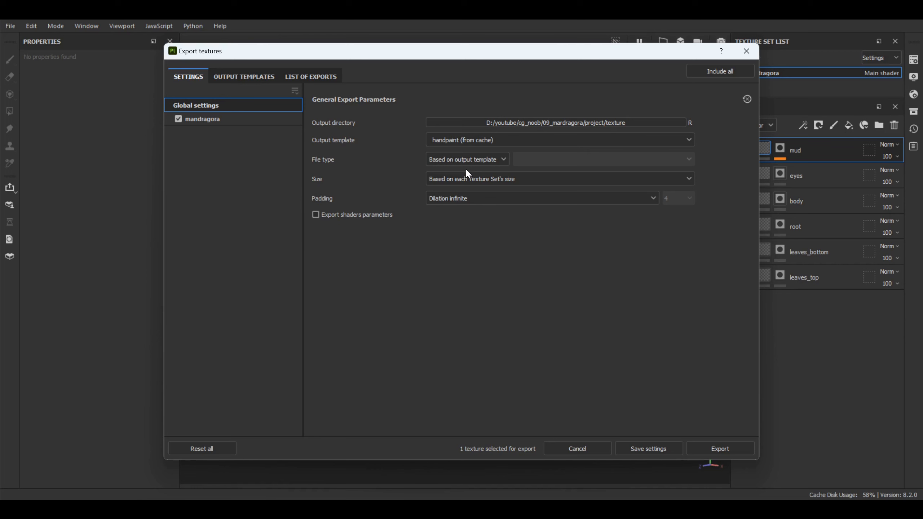
click(237, 79)
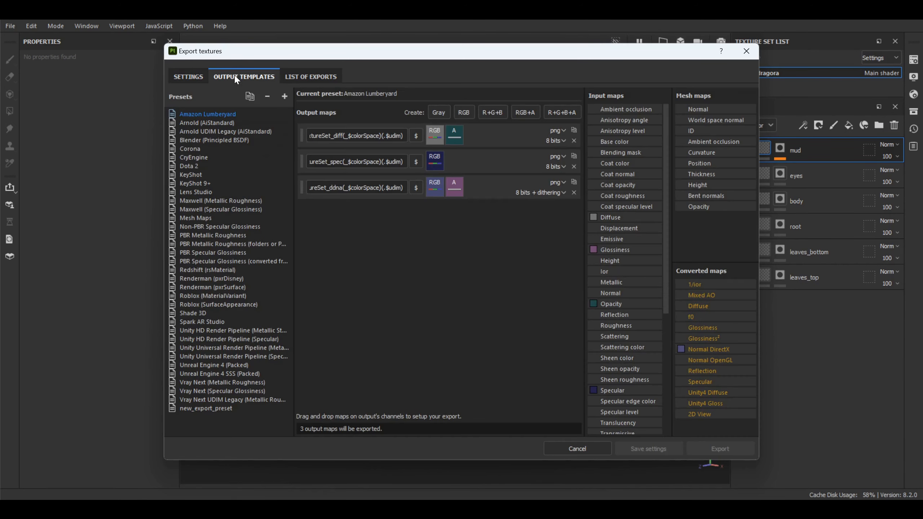
click(285, 96)
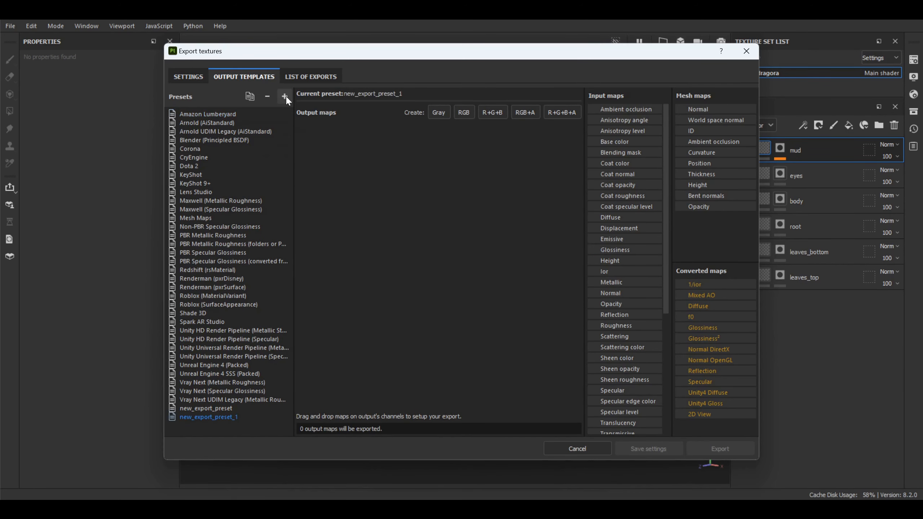
double_click(212, 417)
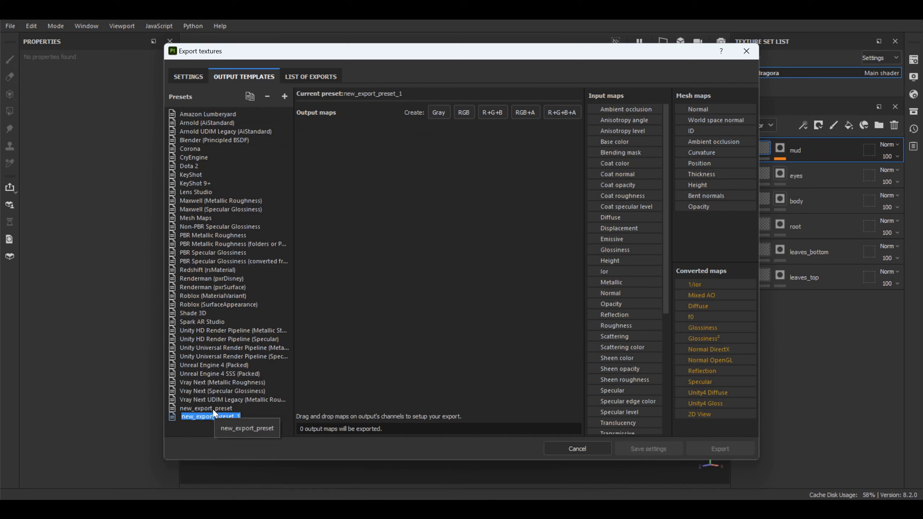
text(handpaint)
key(Return)
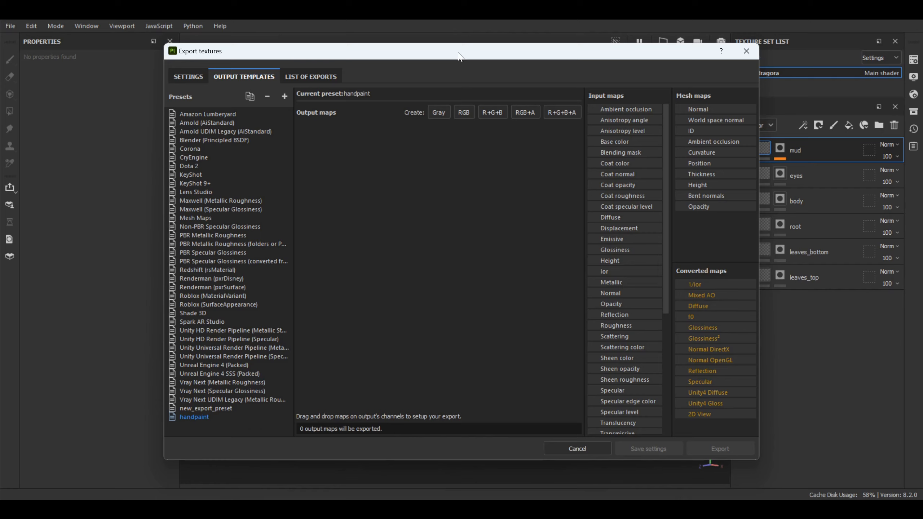
Add an RGB output map to the handpaint preset and set its file format to jpg.
drag(459, 54, 445, 56)
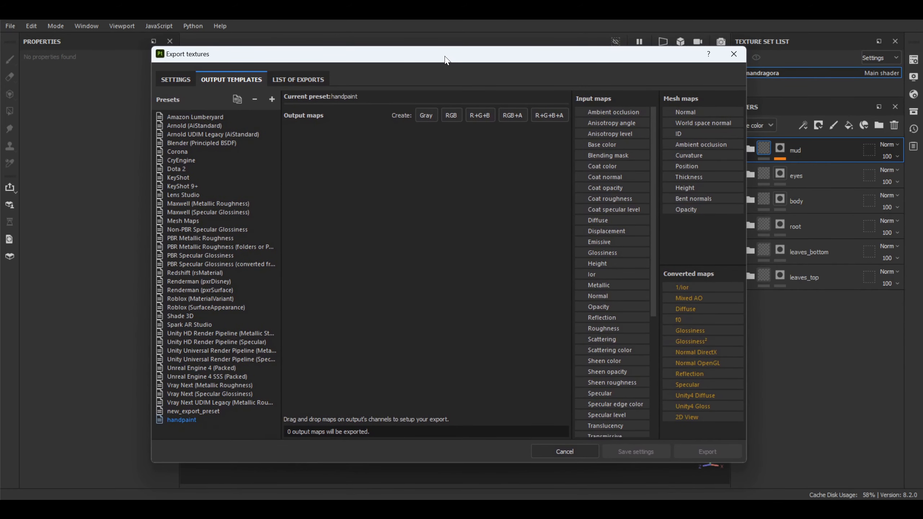
click(453, 114)
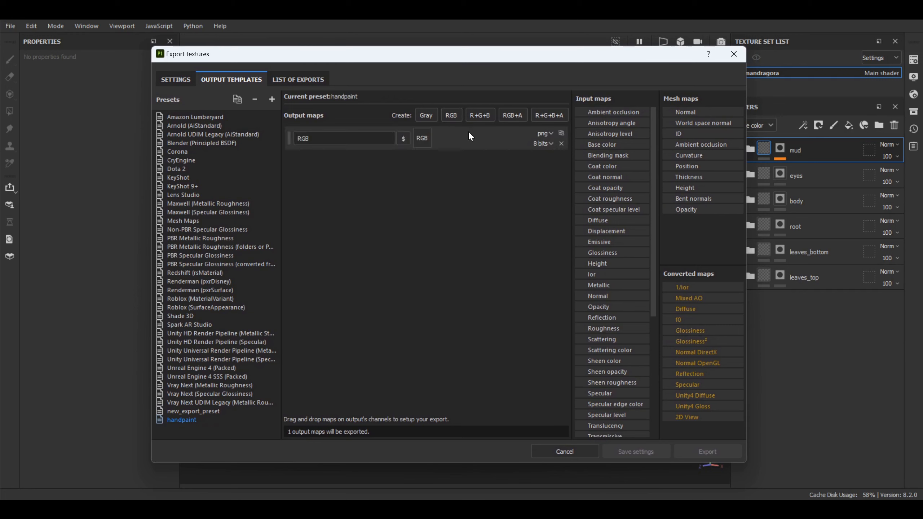
click(543, 133)
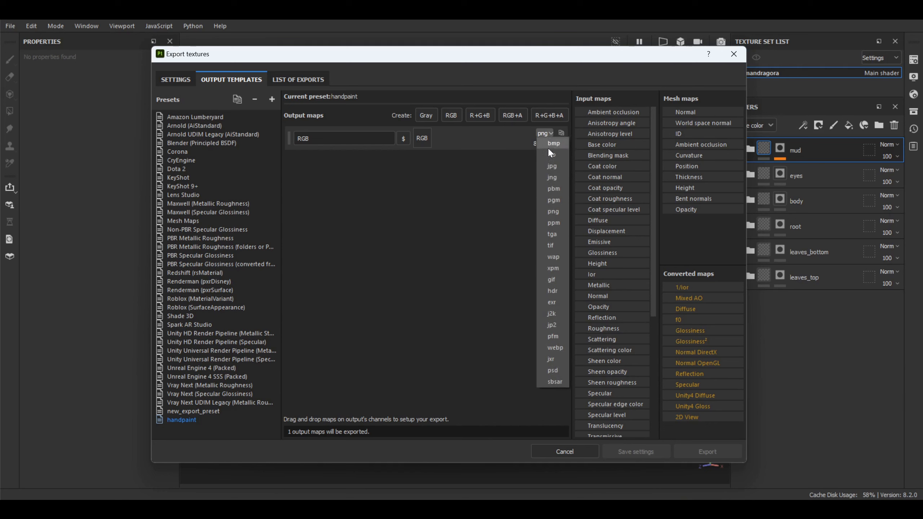
click(551, 160)
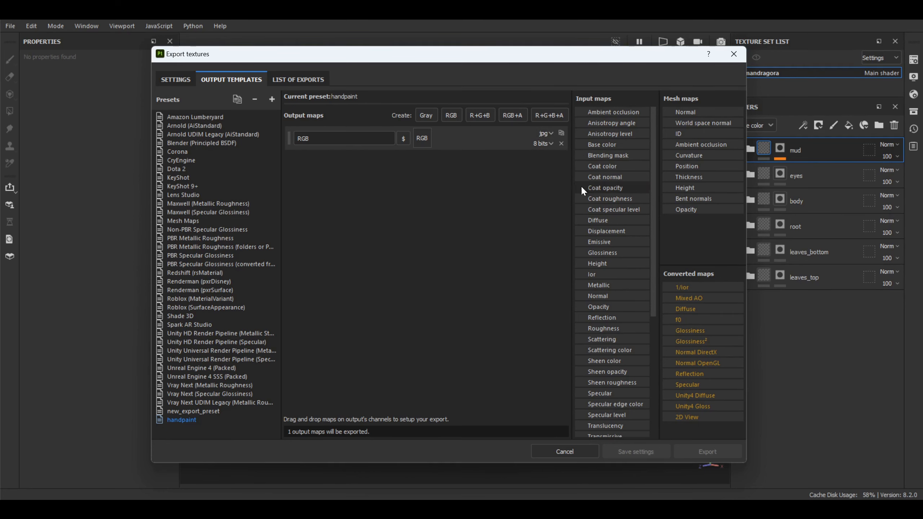
Assign the Base color input map to the RGB channels of the new output map.
drag(482, 59, 447, 60)
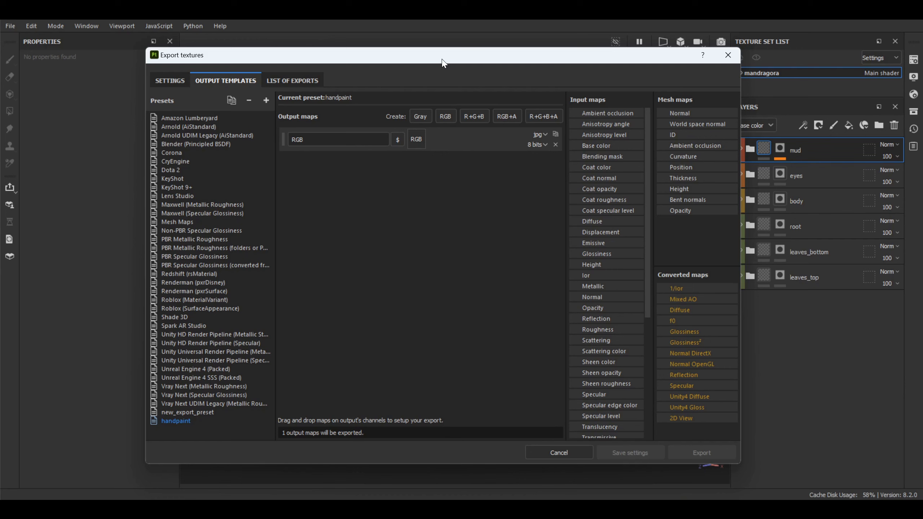
click(540, 135)
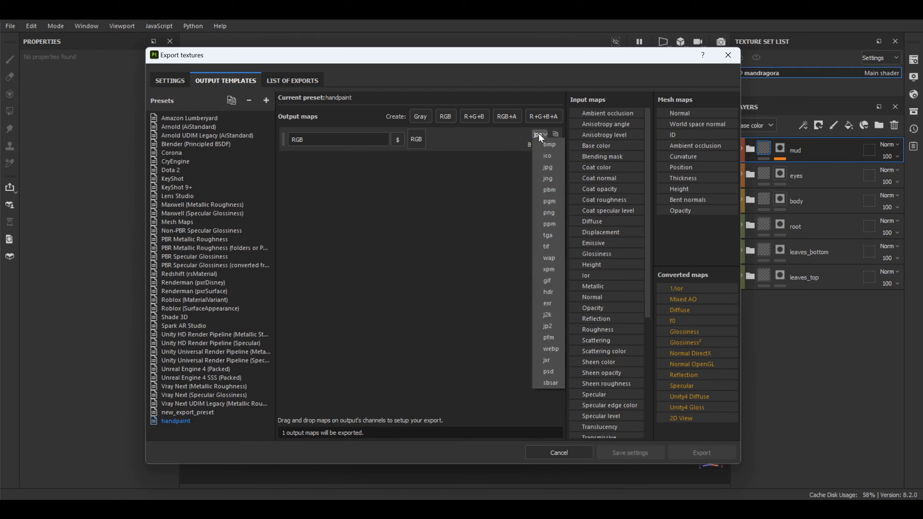
click(539, 134)
click(539, 134)
click(539, 134)
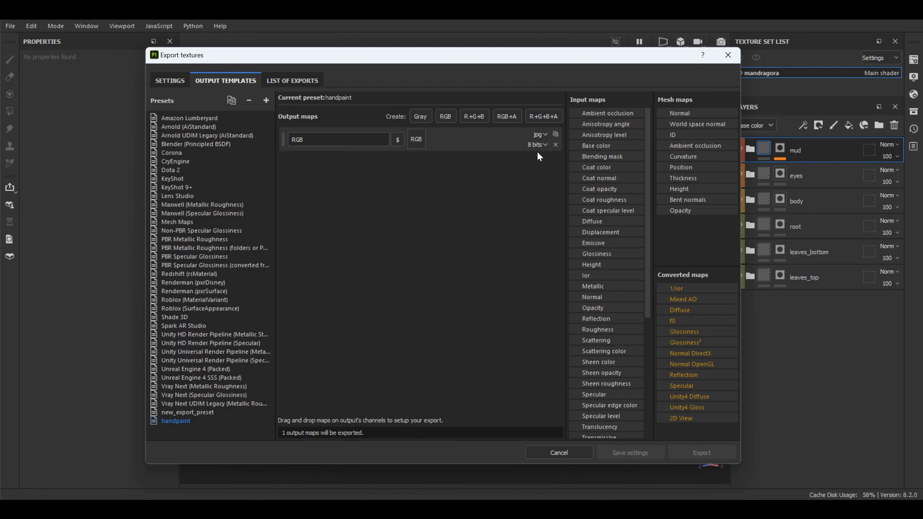
drag(594, 144, 418, 137)
click(451, 158)
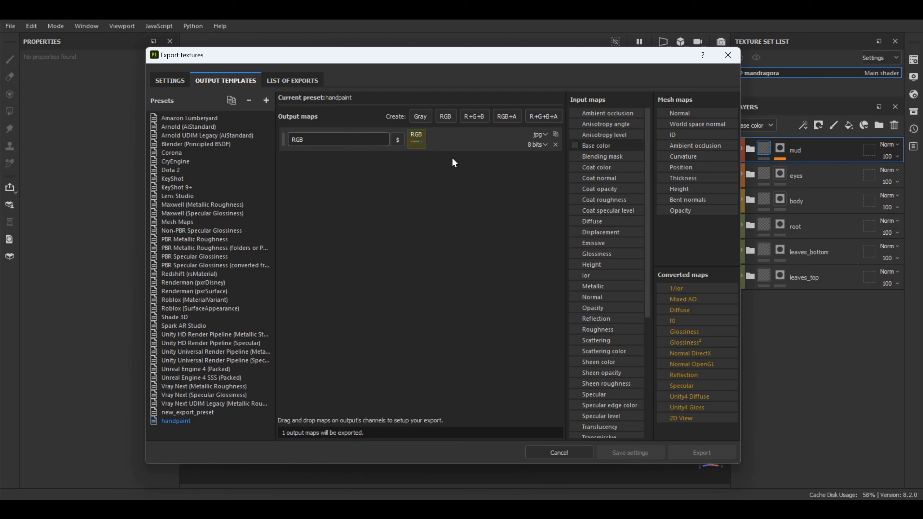
Name the handpaint output map $textureSet_diff, copying the $textureSet placeholder from the Spark AR Studio preset.
click(195, 326)
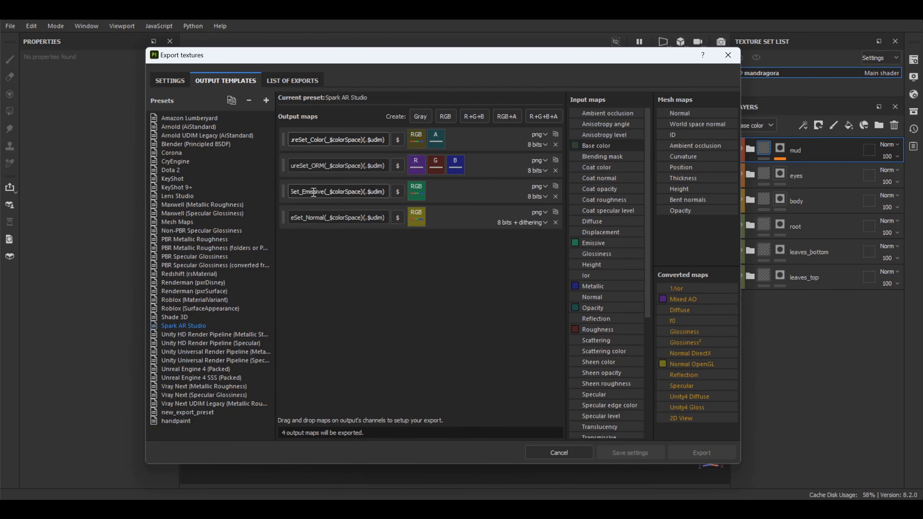
double_click(309, 165)
key(ctrl+c)
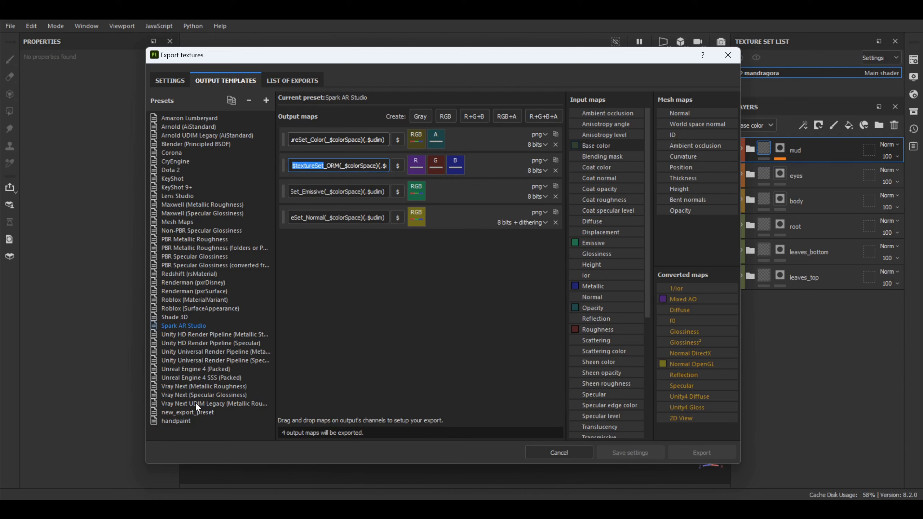
click(180, 423)
double_click(325, 143)
key(ctrl+v)
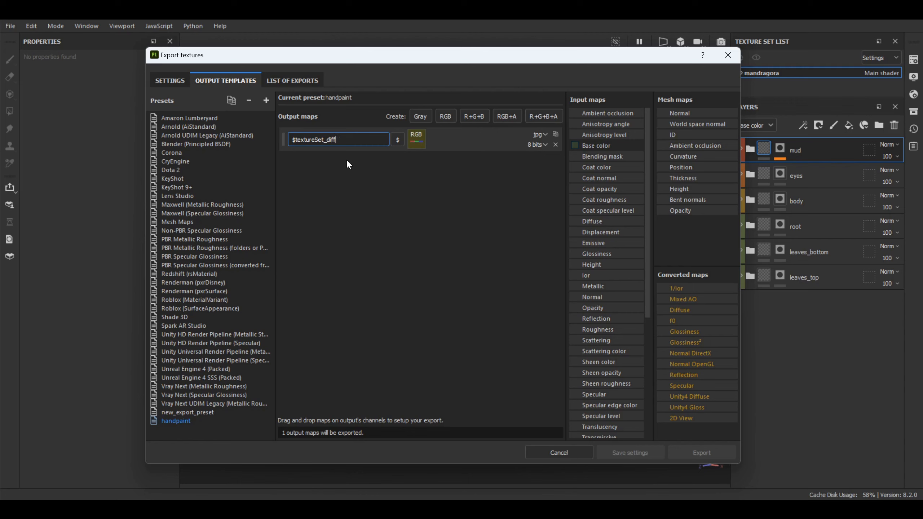
Try replacing the $textureSet placeholder in the output map's name with mandragora.
mouse_move(341, 139)
mouse_down()
mouse_move(325, 143)
mouse_move(352, 141)
mouse_move(326, 142)
mouse_up()
click(351, 142)
drag(324, 141, 287, 143)
drag(447, 56, 417, 57)
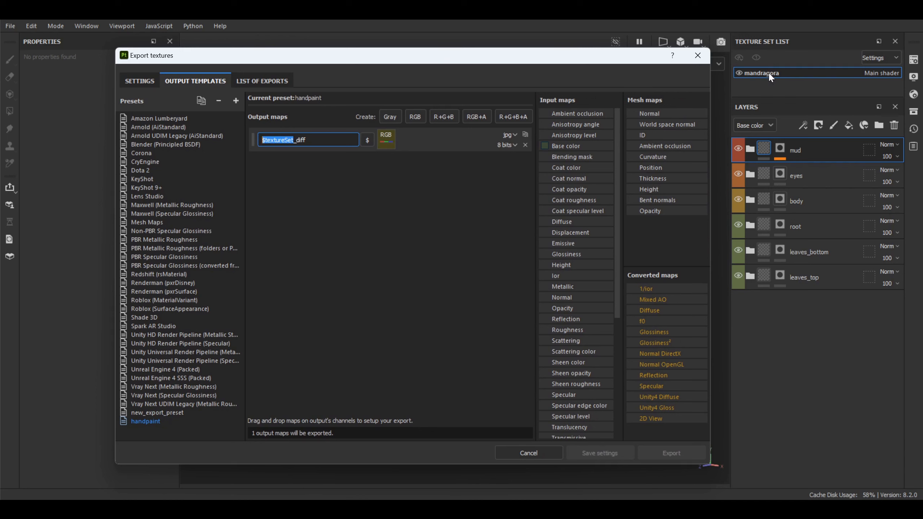
click(321, 144)
drag(295, 142, 235, 144)
text(mandragora)
drag(331, 140, 236, 141)
click(324, 140)
drag(365, 61, 385, 67)
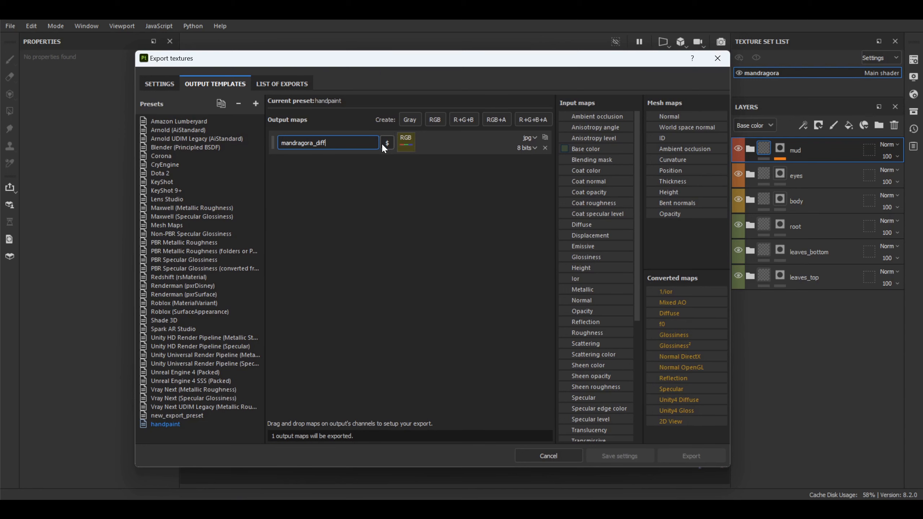
Undo the manual renaming of the output map to restore the $textureSet placeholder.
key(ctrl+z)
click(348, 146)
drag(466, 64, 466, 64)
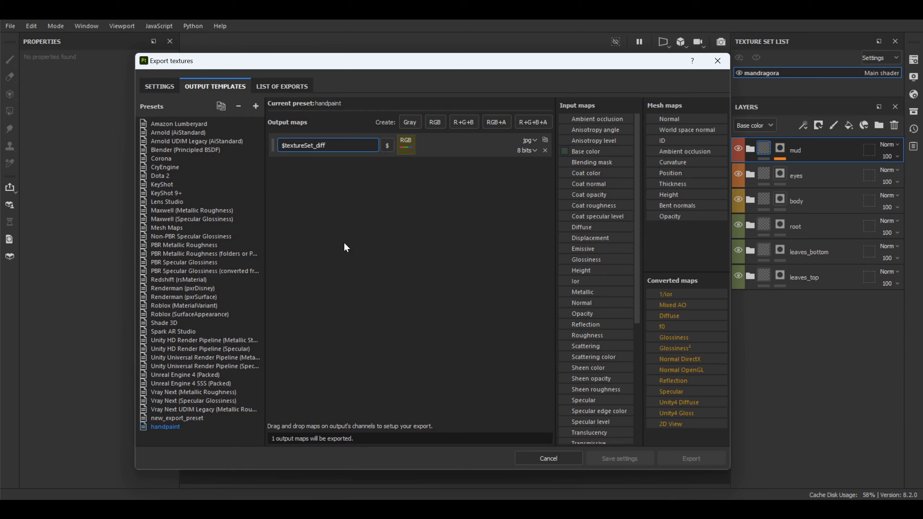
Review the output maps in the Unity, Unreal Engine, Redshift and PBR Specular Glossiness presets, and recheck the handpaint output name.
click(181, 341)
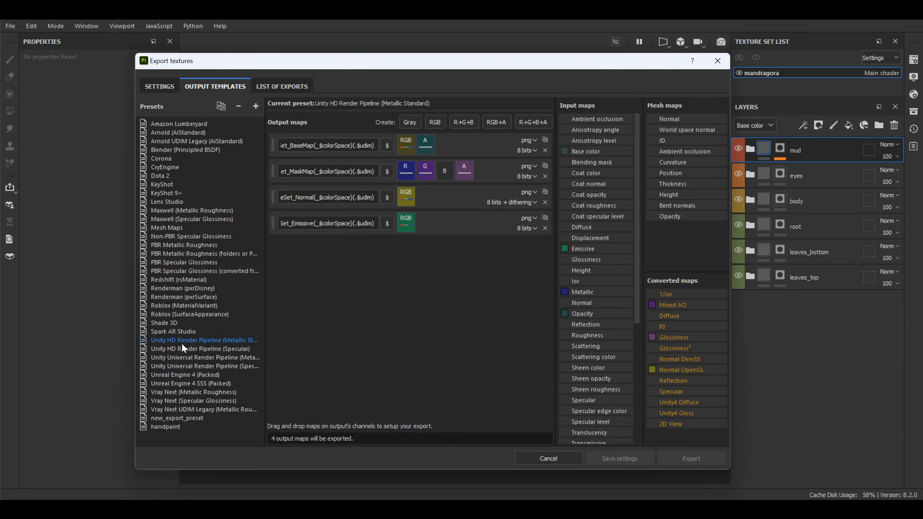
click(181, 367)
click(181, 376)
click(180, 281)
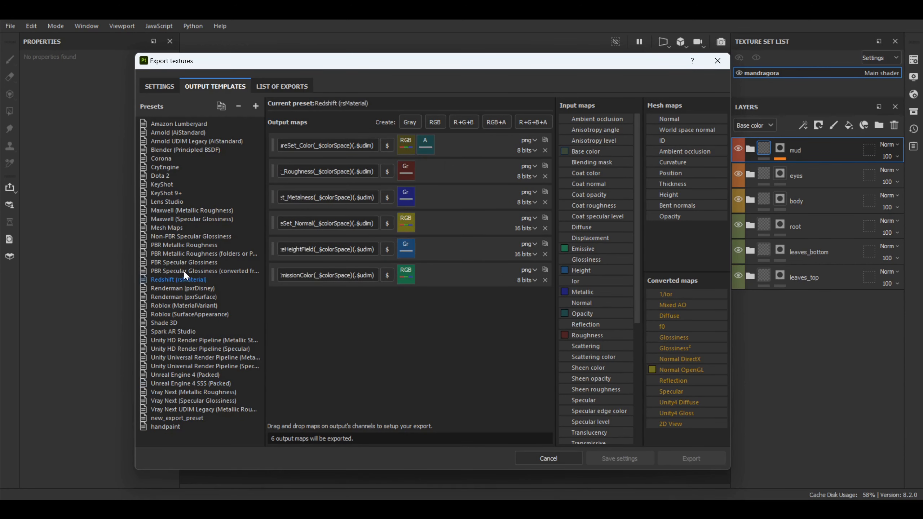
click(184, 271)
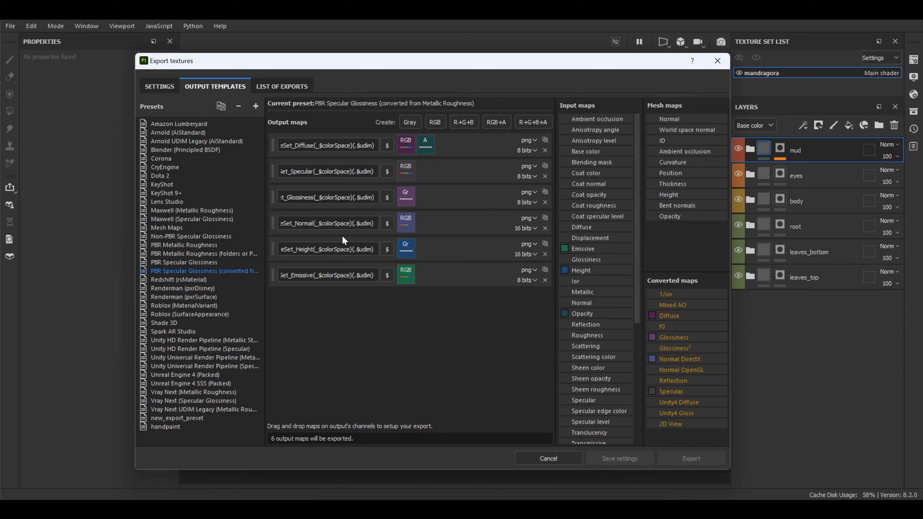
click(157, 428)
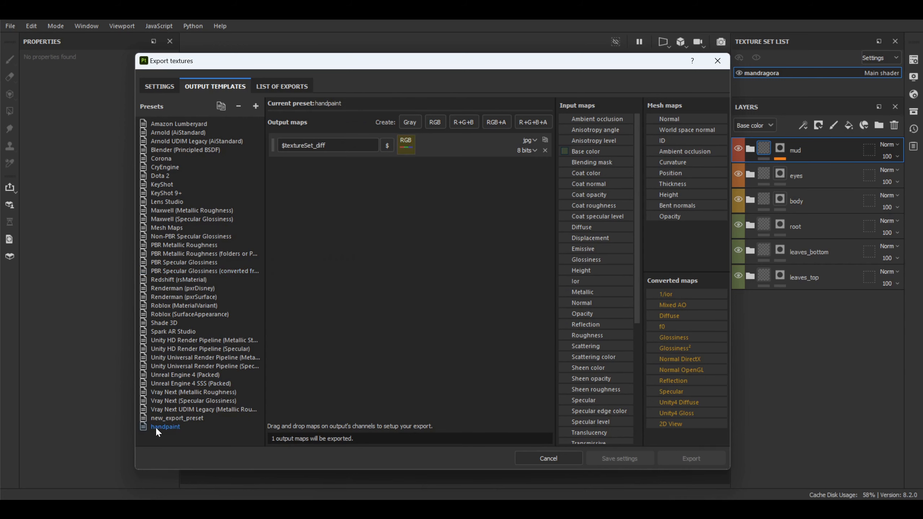
drag(314, 145, 235, 146)
click(338, 147)
click(345, 146)
Choose the new handpaint preset as the output template in the general export parameters.
click(160, 87)
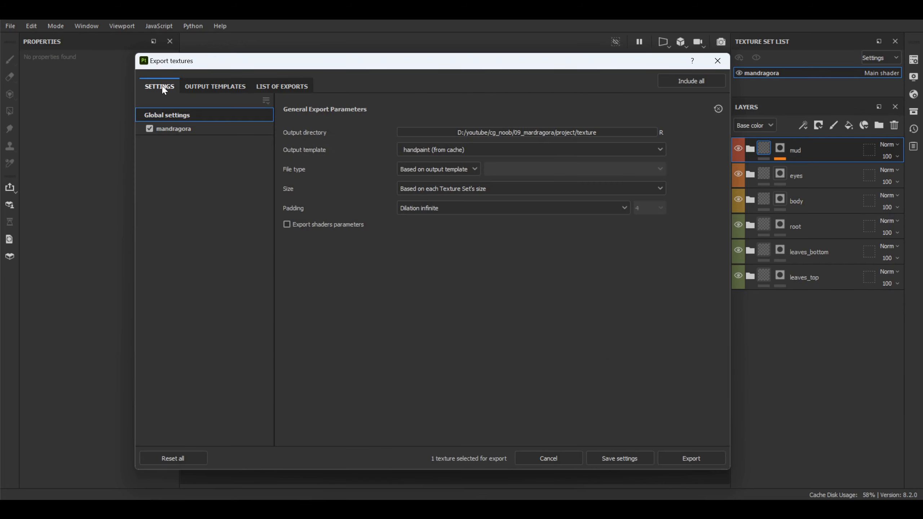
drag(410, 57, 412, 71)
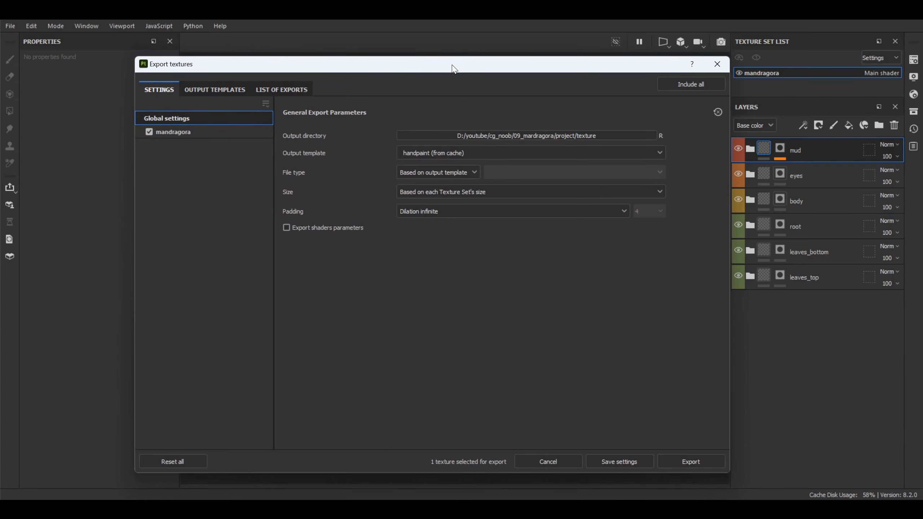
drag(453, 65, 451, 63)
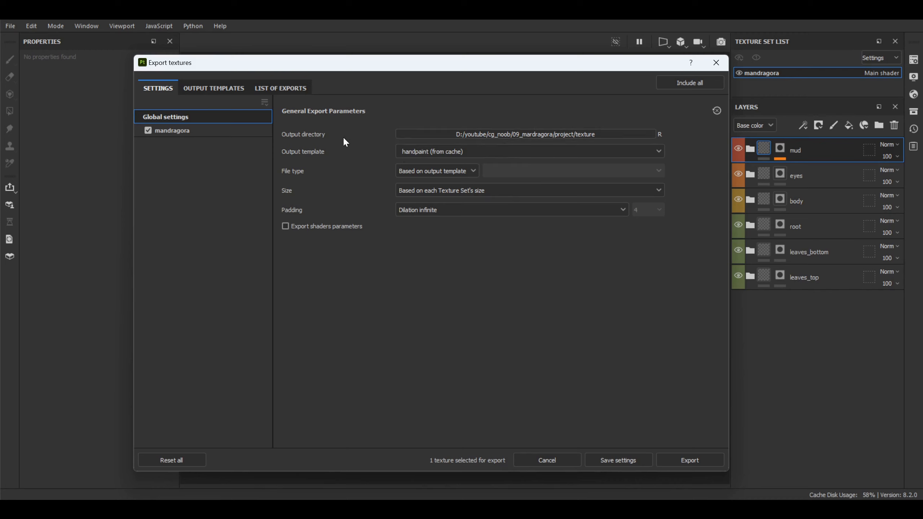
click(445, 150)
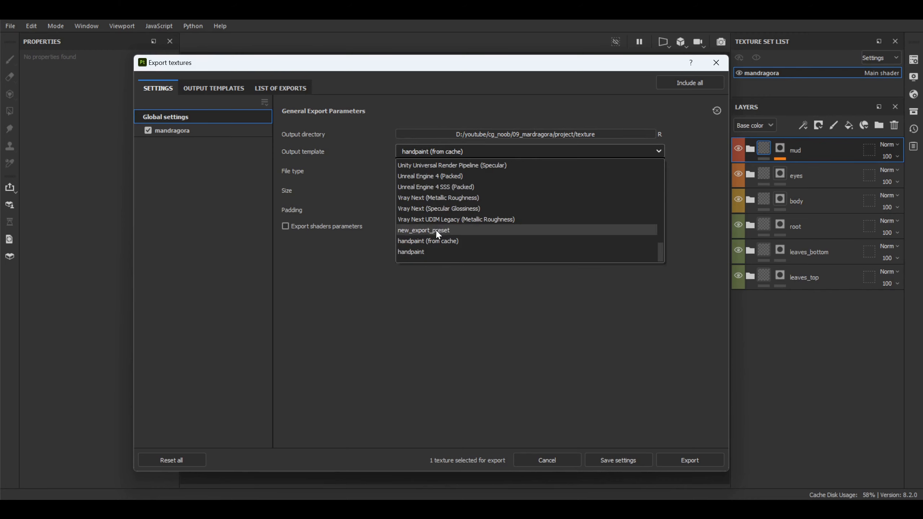
click(428, 253)
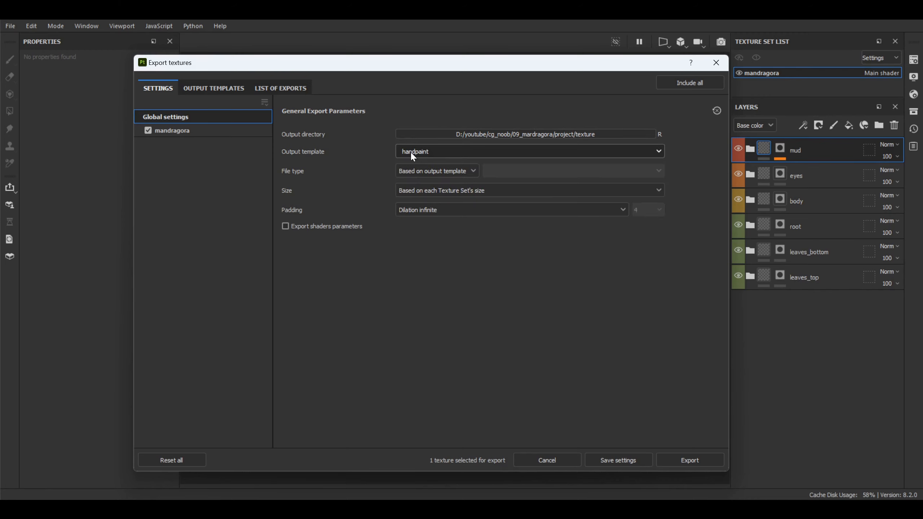
Check the export's file type choices against the file format and bit depth defined in the handpaint template.
click(211, 88)
click(157, 88)
click(423, 170)
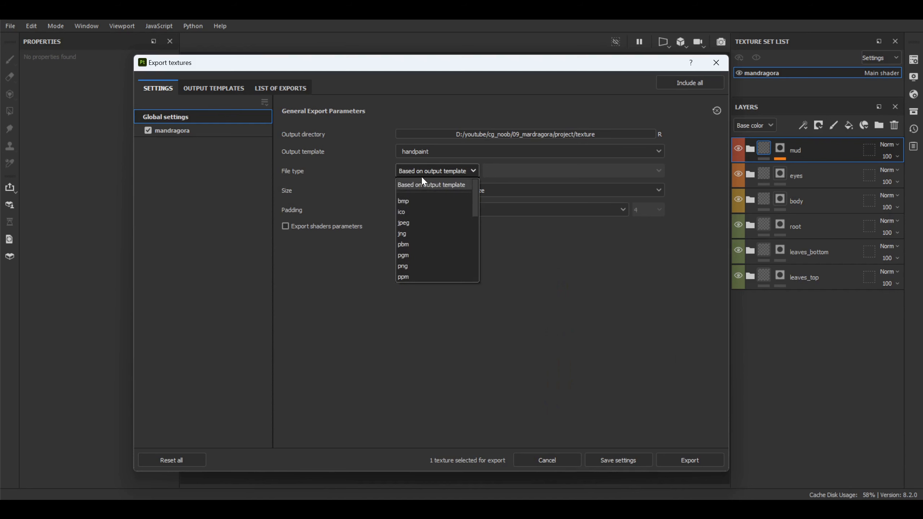
click(446, 171)
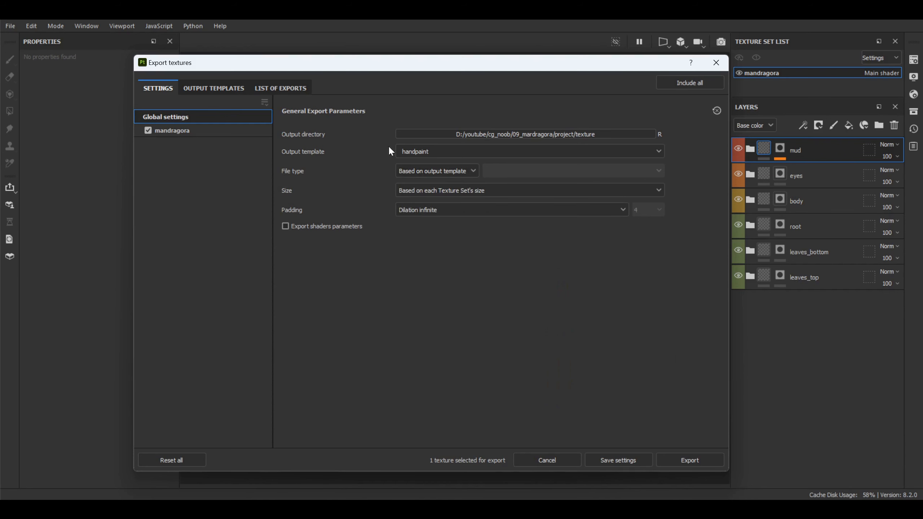
click(214, 88)
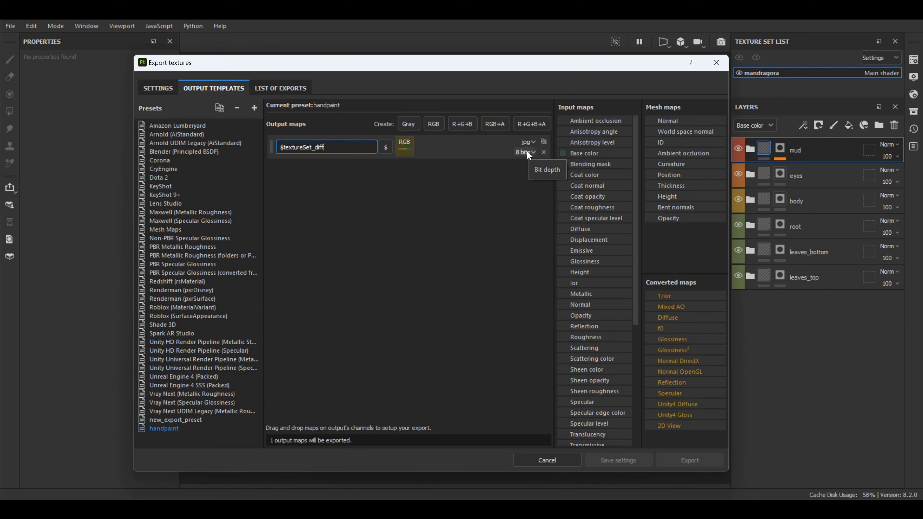
click(160, 90)
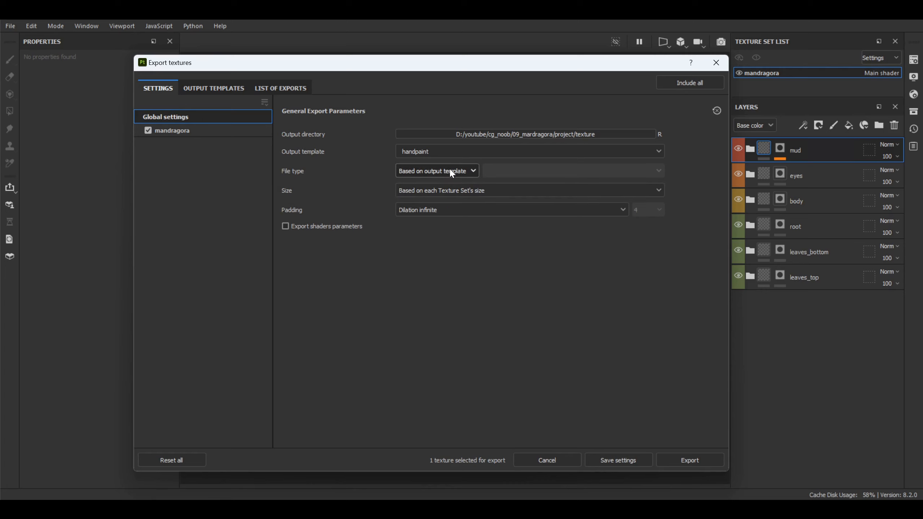
drag(412, 68, 410, 70)
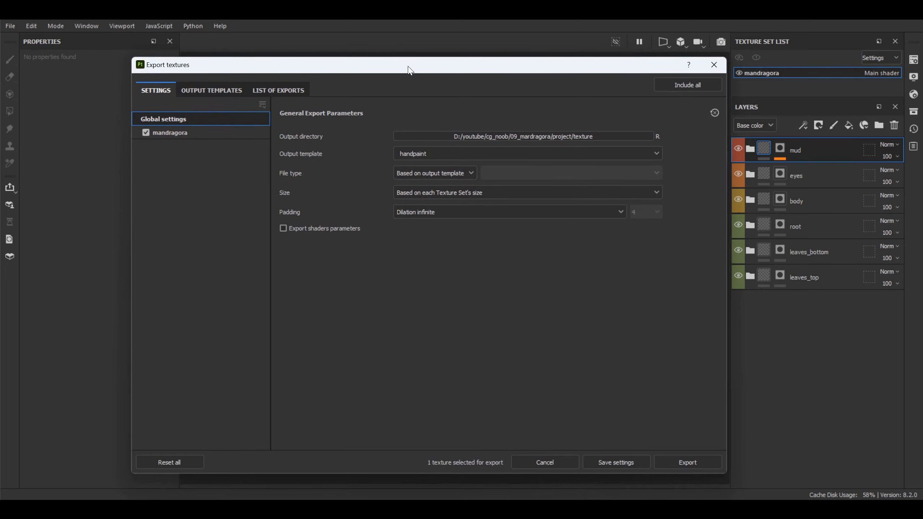
Close the texture export dialog and check the mandragora texture set's size in its general properties.
click(714, 64)
click(914, 75)
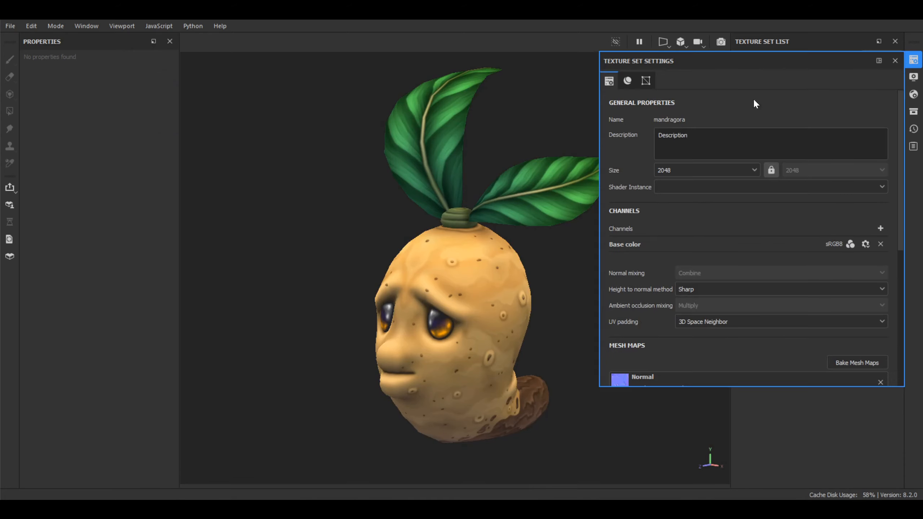
click(895, 61)
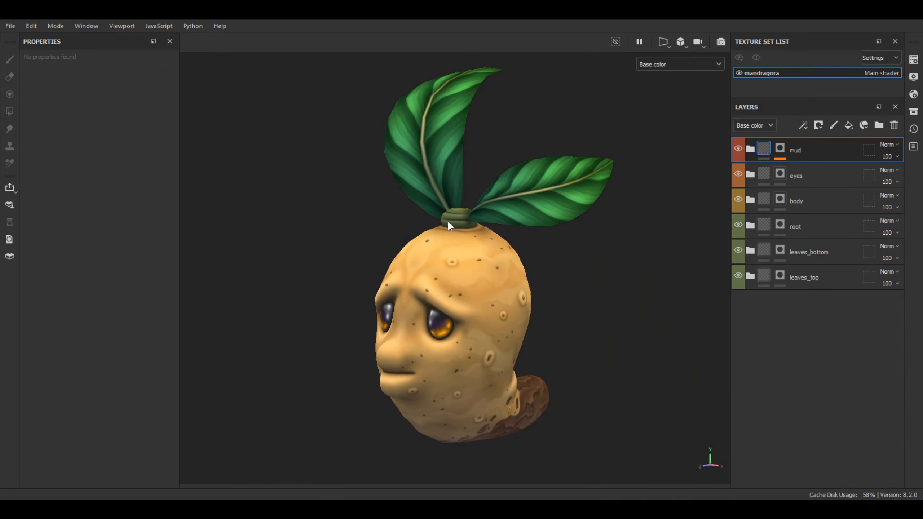
Export the mandragora texture with the handpaint template and Dilation infinite padding, and save the export settings.
key(ctrl+shift+e)
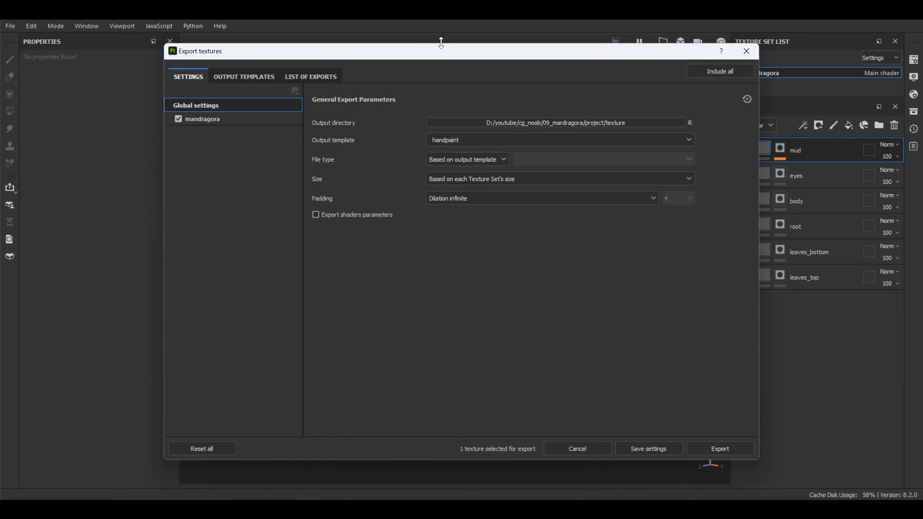
mouse_move(450, 54)
mouse_down()
mouse_move(431, 72)
mouse_move(425, 66)
mouse_move(461, 66)
mouse_up()
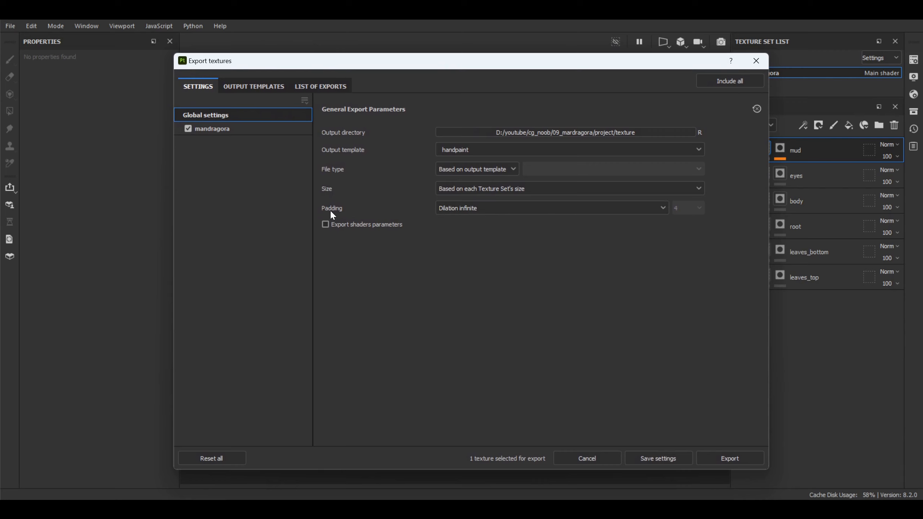
mouse_move(484, 212)
click(727, 457)
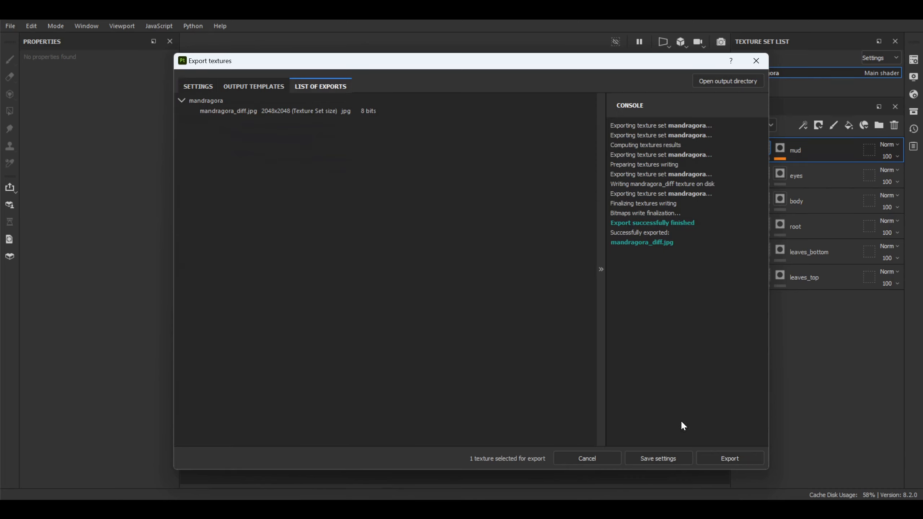
click(670, 457)
Switch to the texture folder in File Explorer and rename the exported mandragora_diff image as inifinite.
key(alt+Tab)
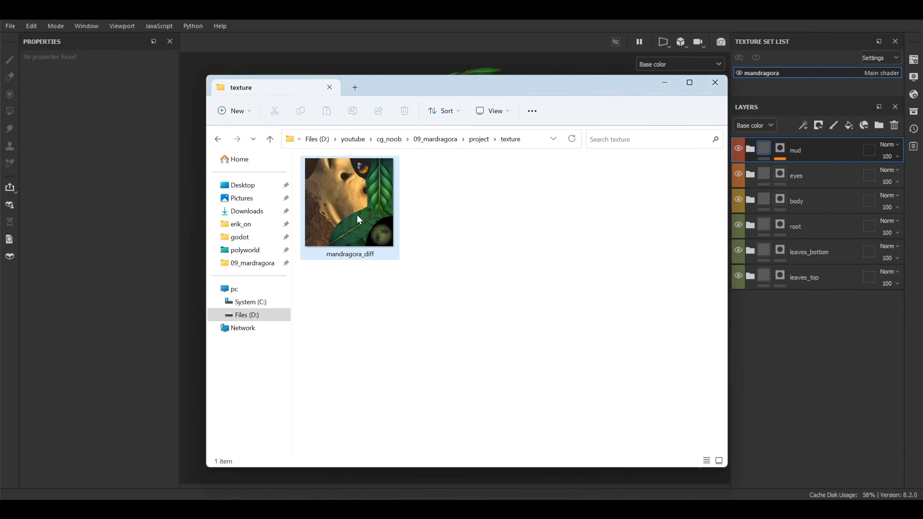
click(333, 209)
key(F2)
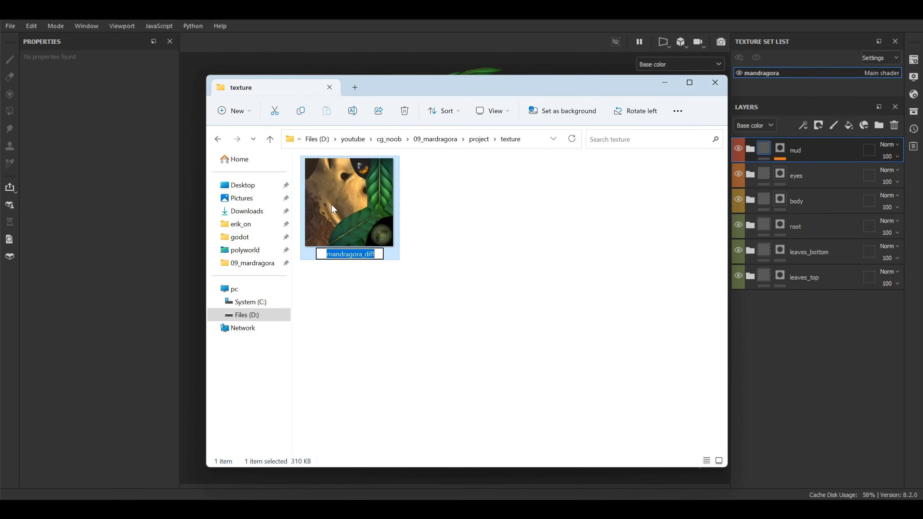
text(inif)
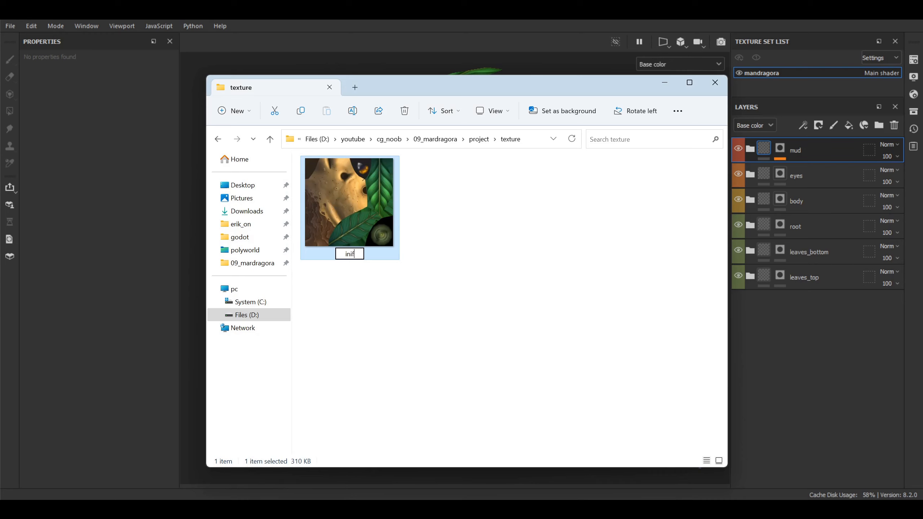
text(inite)
key(Return)
click(213, 61)
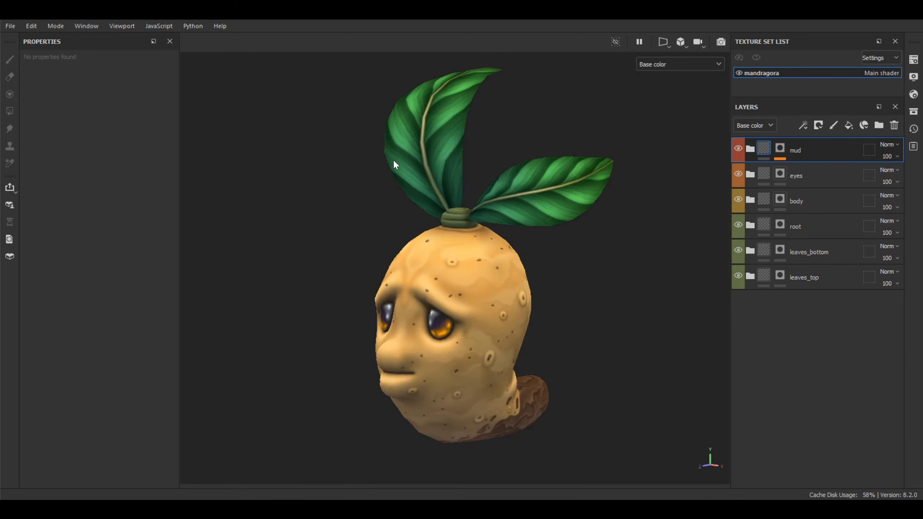
Export the mandragora texture again with Dilation + transparent padding and a dilation of 24 pixels.
key(ctrl+shift+e)
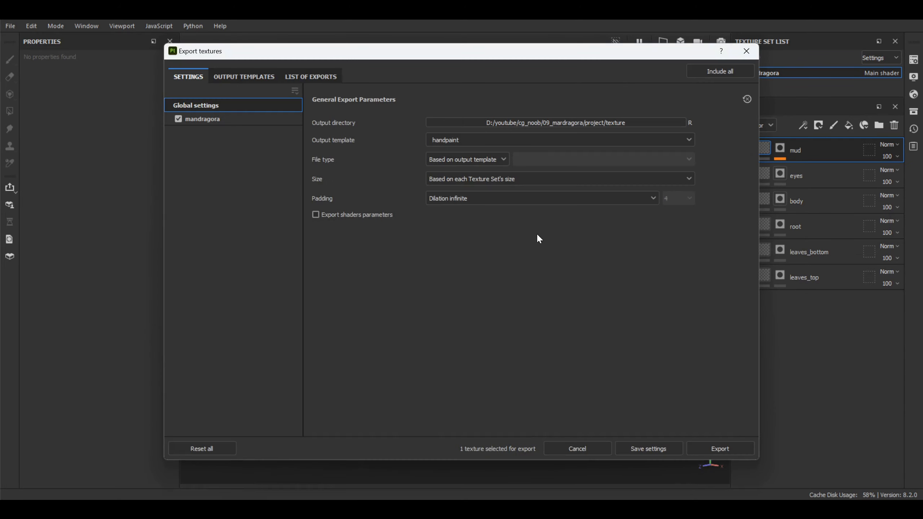
click(491, 204)
click(487, 234)
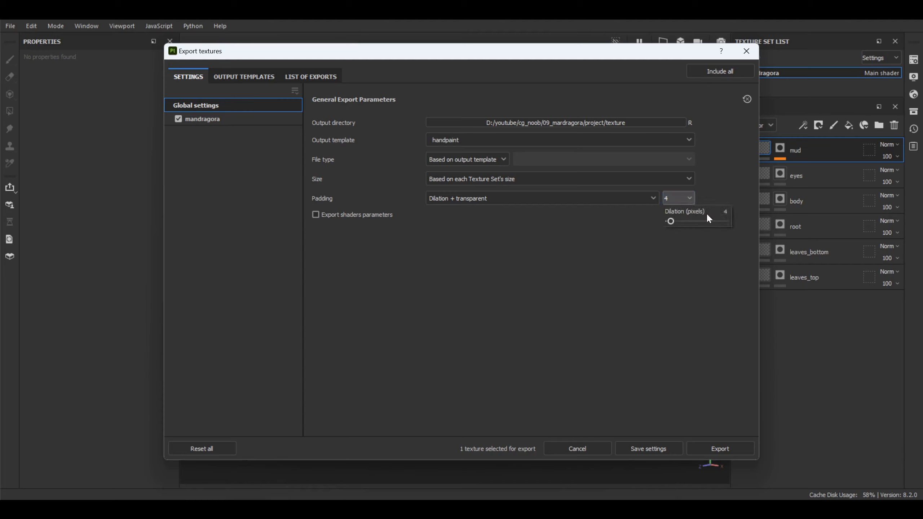
click(724, 212)
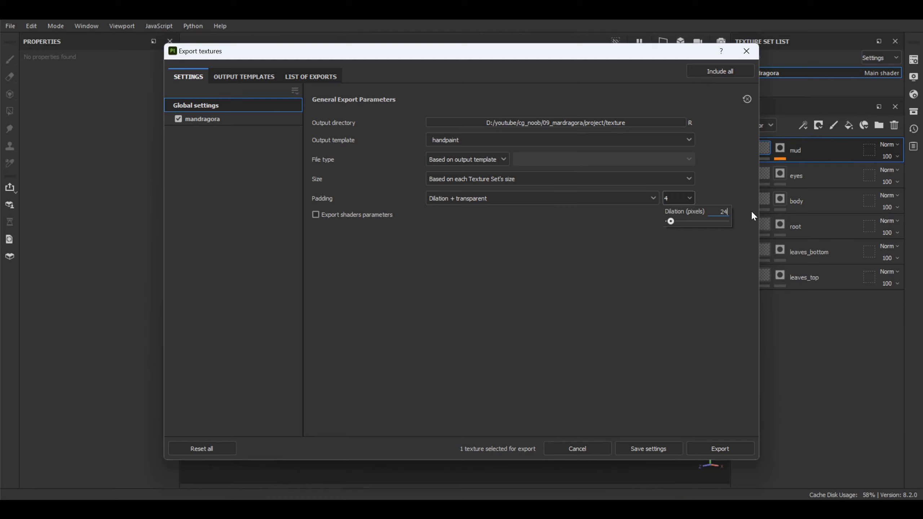
key(Return)
click(615, 248)
click(727, 448)
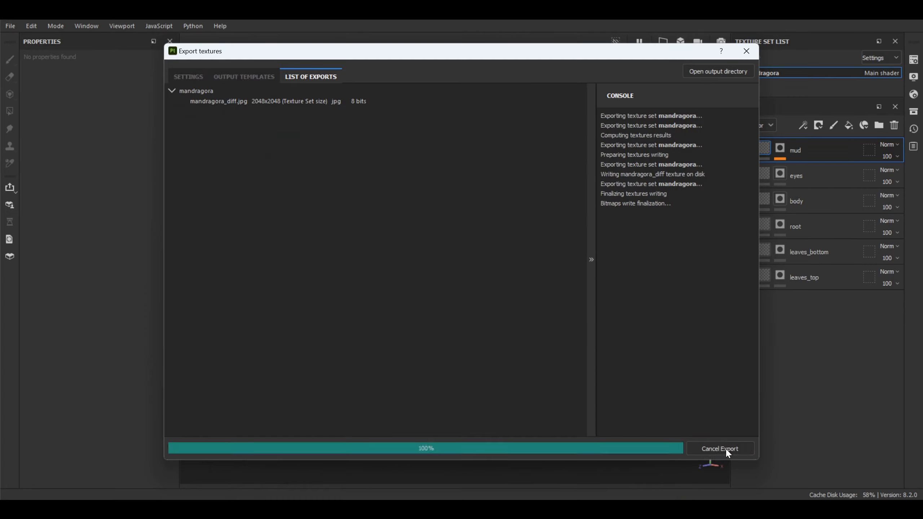
key(Escape)
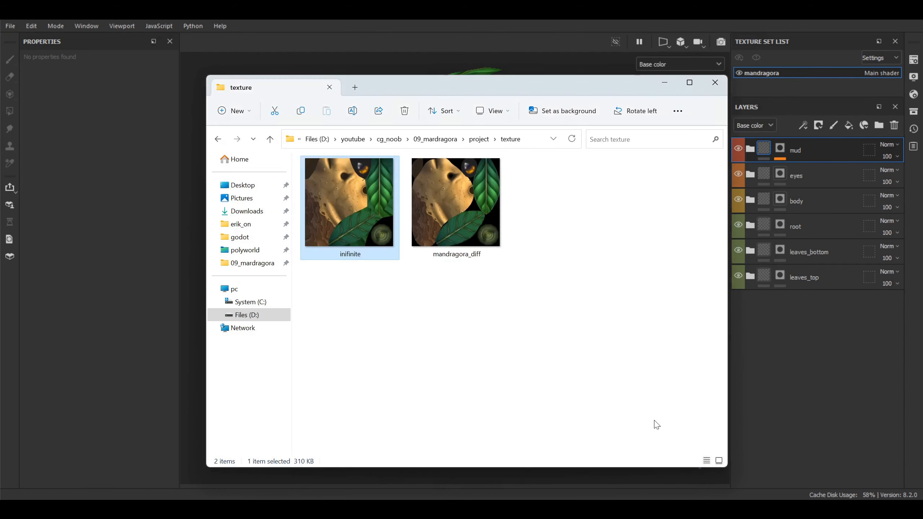
Rename the newly exported mandragora_diff image in the texture folder as transparent.
click(459, 223)
key(F2)
text(t)
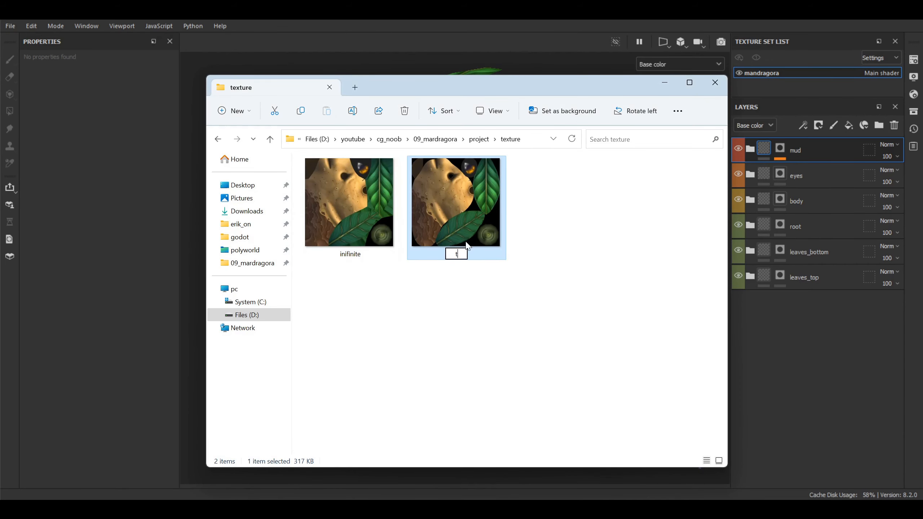
text(ransparent)
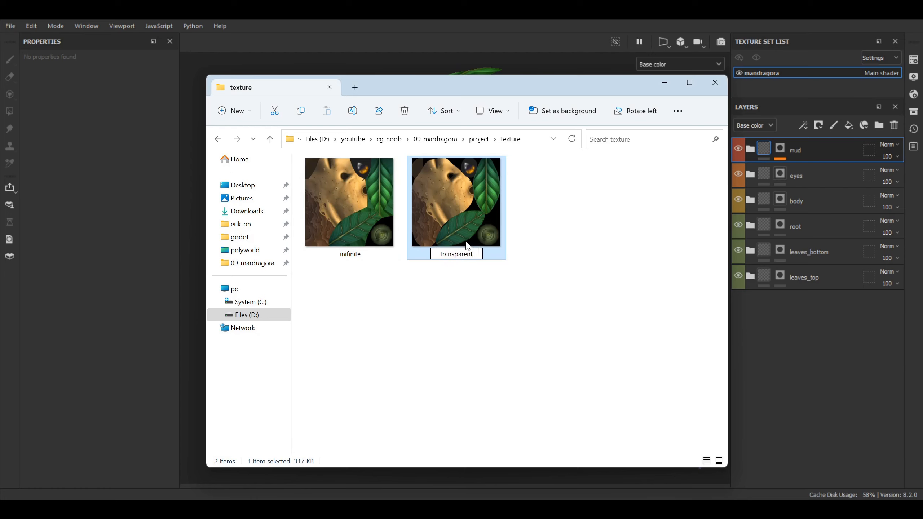
key(Return)
click(278, 19)
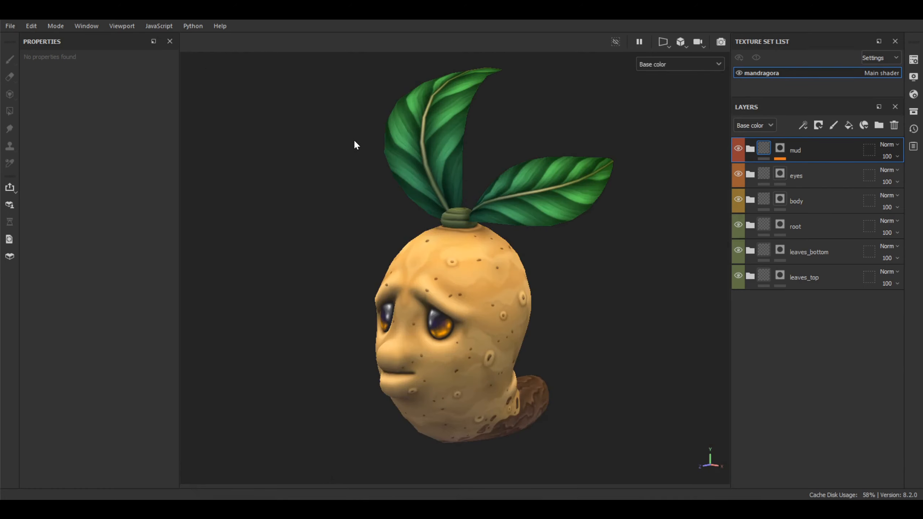
Export the texture with Dilation + diffusion padding and a dilation of 4 pixels, and save the export settings.
key(ctrl+shift)
key(ctrl+shift+e)
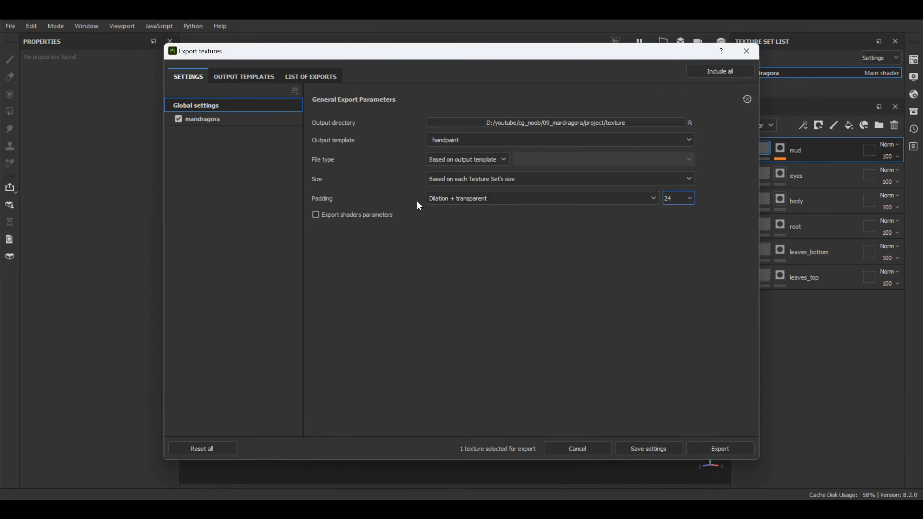
click(532, 198)
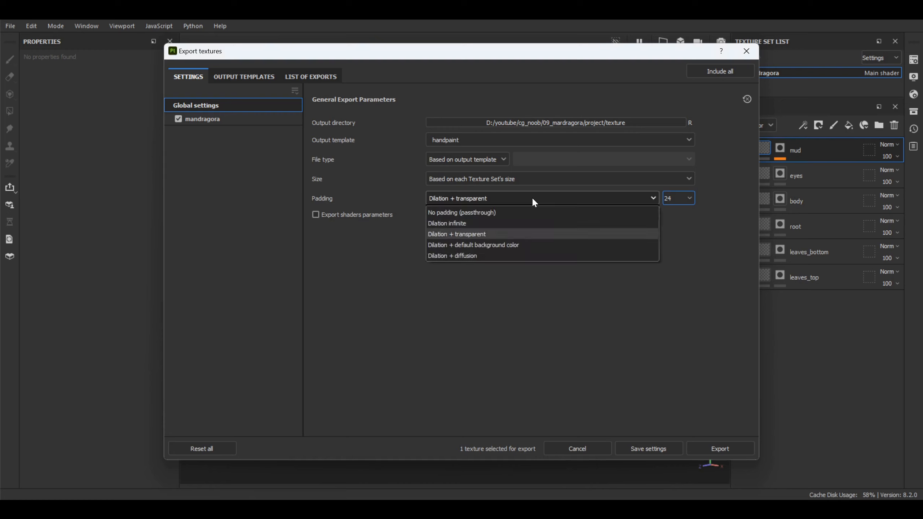
click(482, 259)
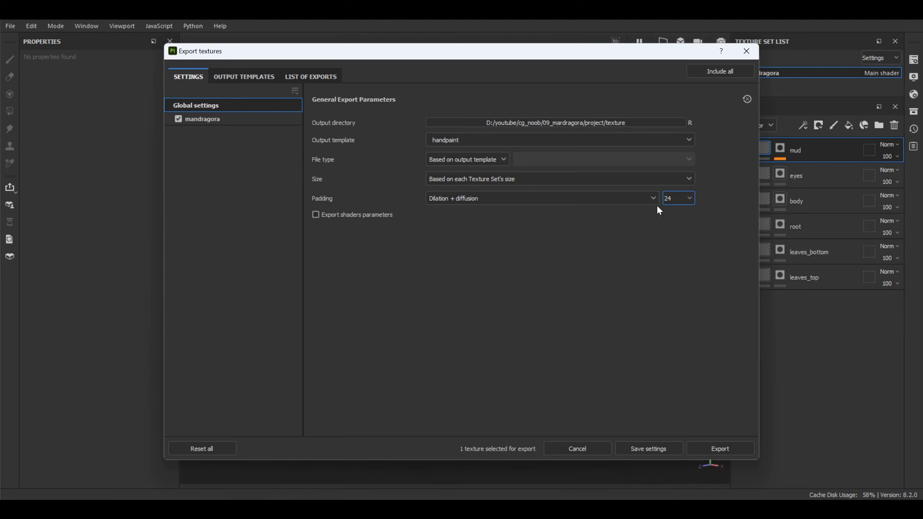
click(684, 198)
double_click(722, 214)
text(4)
click(483, 368)
click(720, 448)
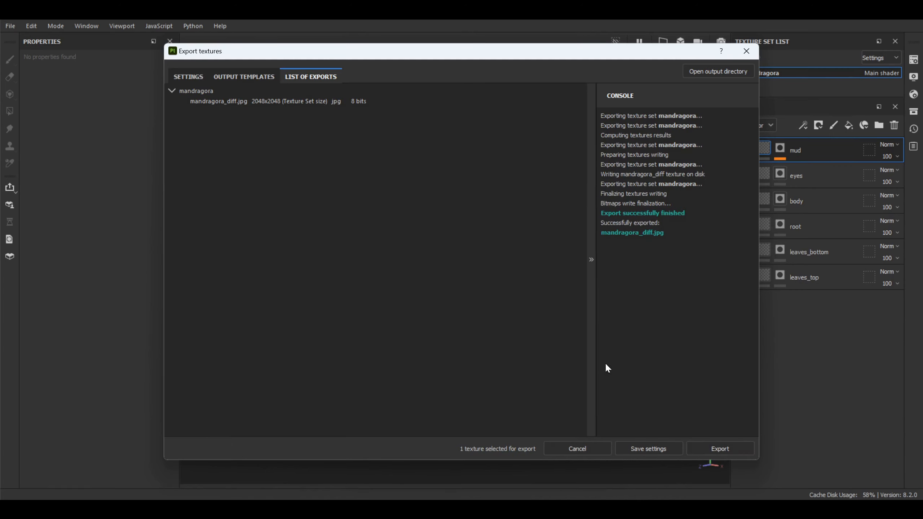
click(651, 448)
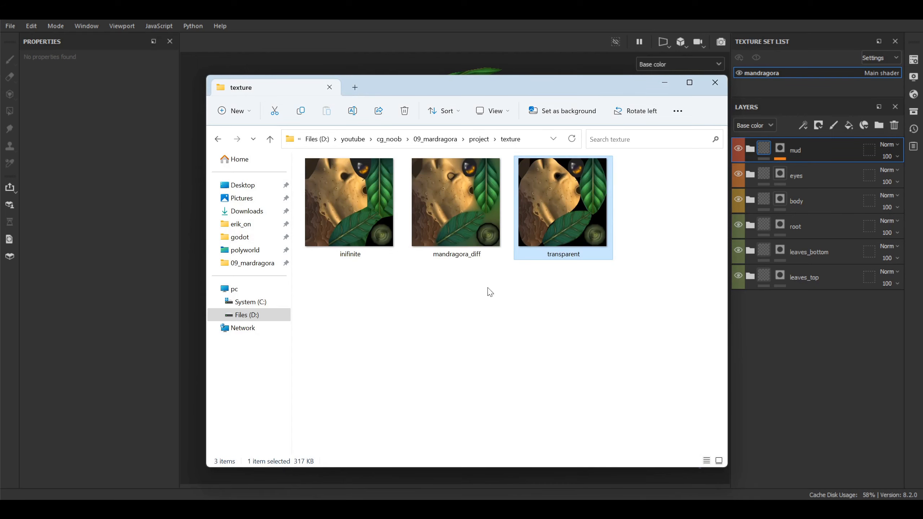
click(465, 211)
key(F2)
click(508, 338)
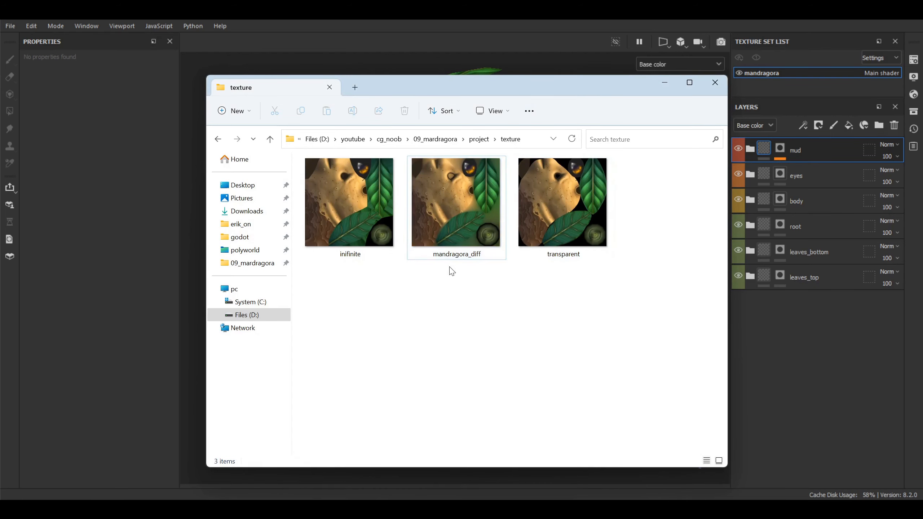
click(450, 236)
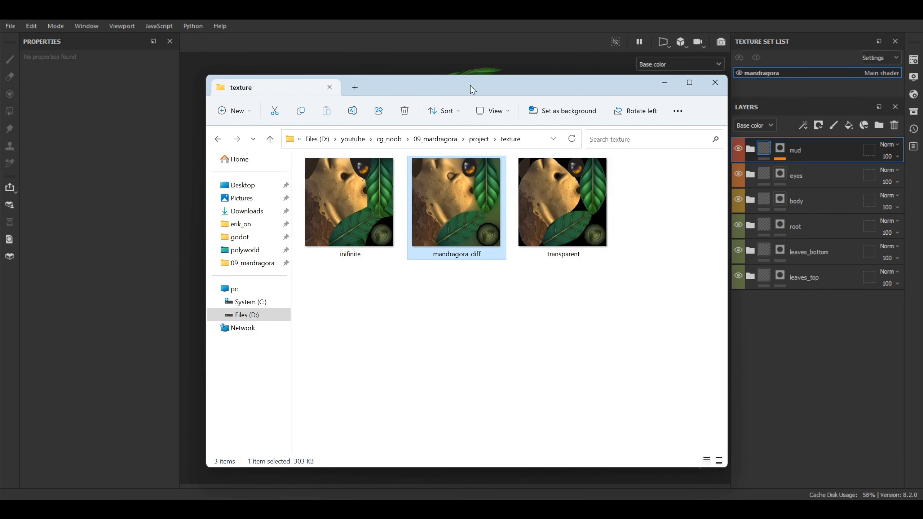
drag(472, 90, 452, 91)
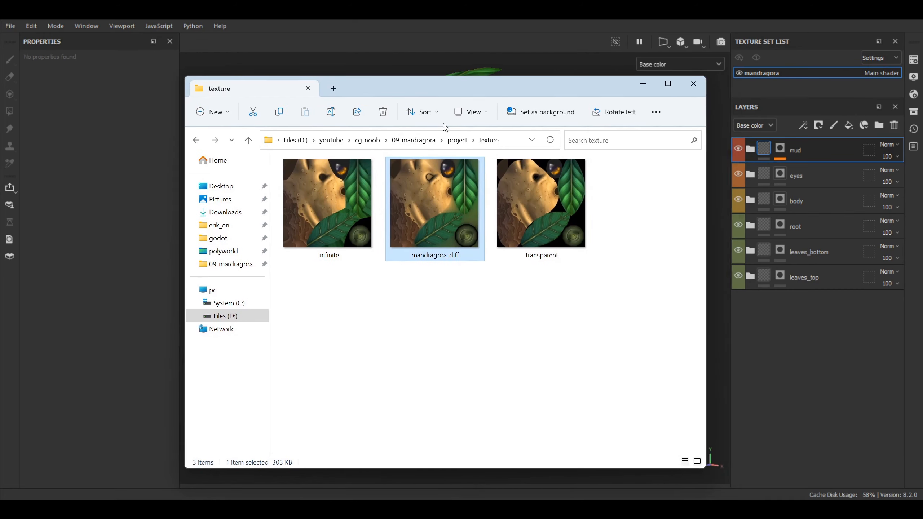
click(414, 259)
click(449, 255)
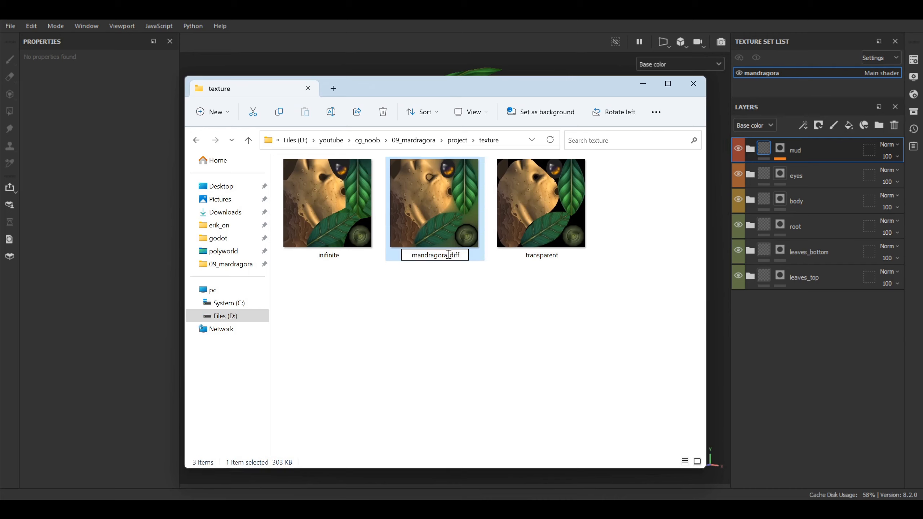
drag(449, 254, 409, 256)
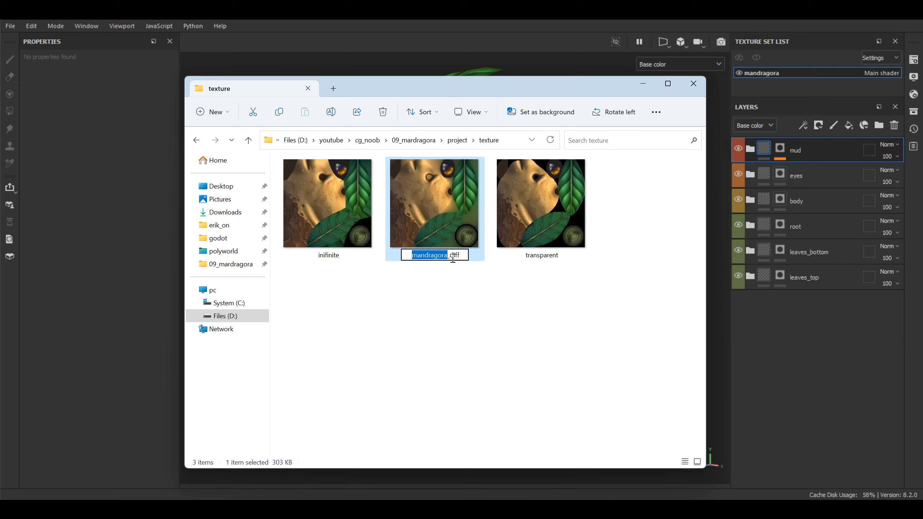
double_click(449, 255)
click(462, 255)
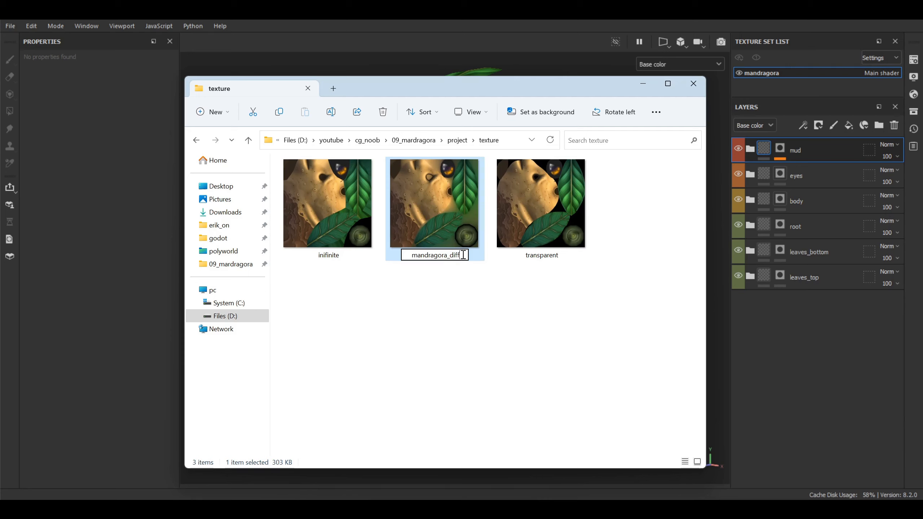
click(471, 291)
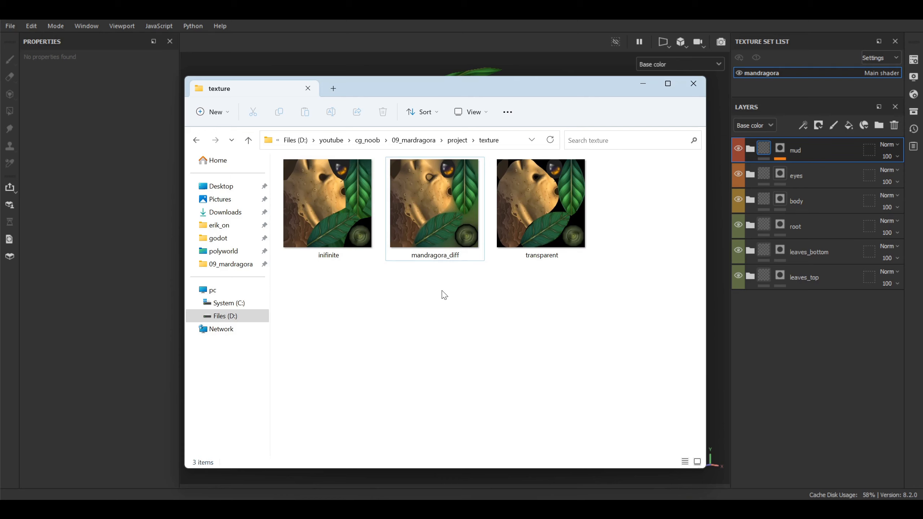
Rename the mandragora_diff image in the texture folder as diffusion.
click(437, 216)
key(F2)
text(di)
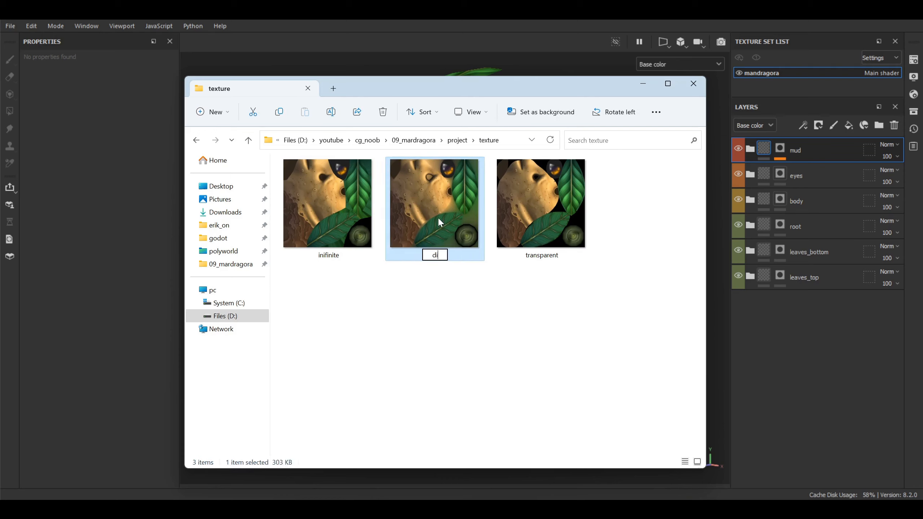
text(ffusion)
key(Return)
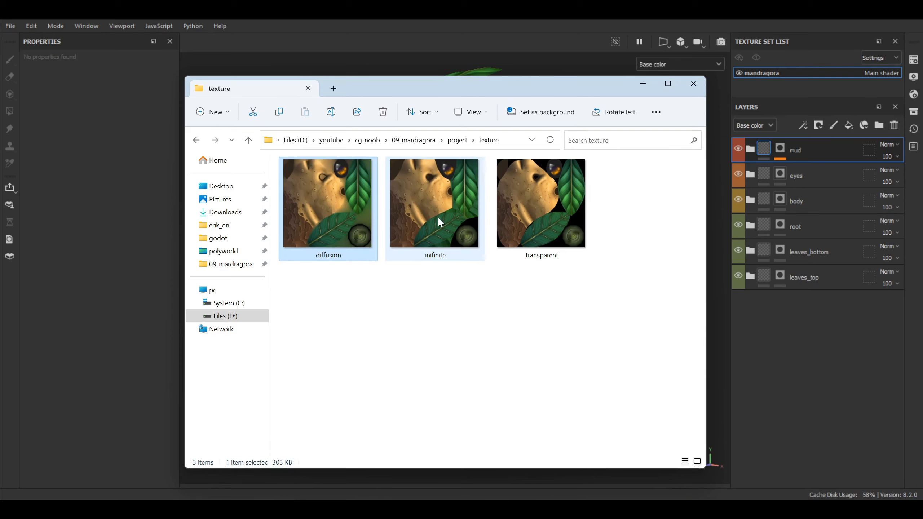
click(405, 413)
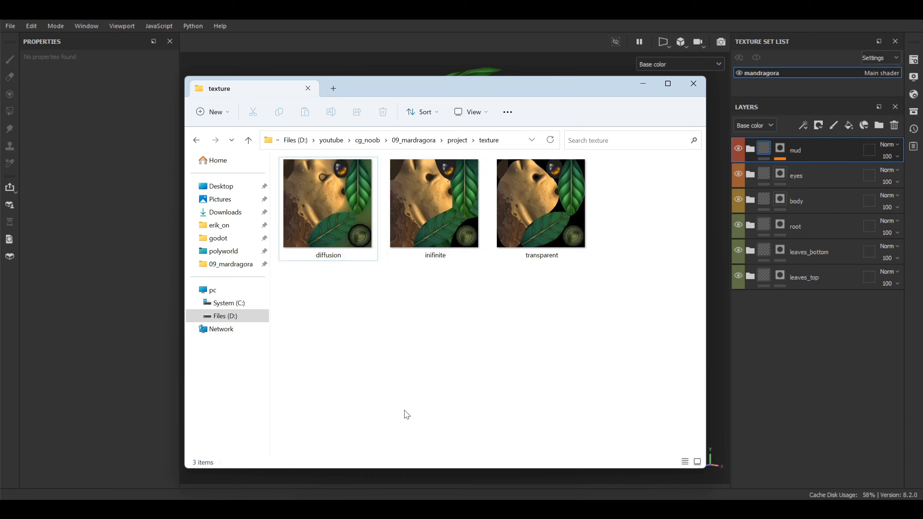
Open the diffusion image full size and compare its padding around the UV islands with the other exported textures.
double_click(343, 207)
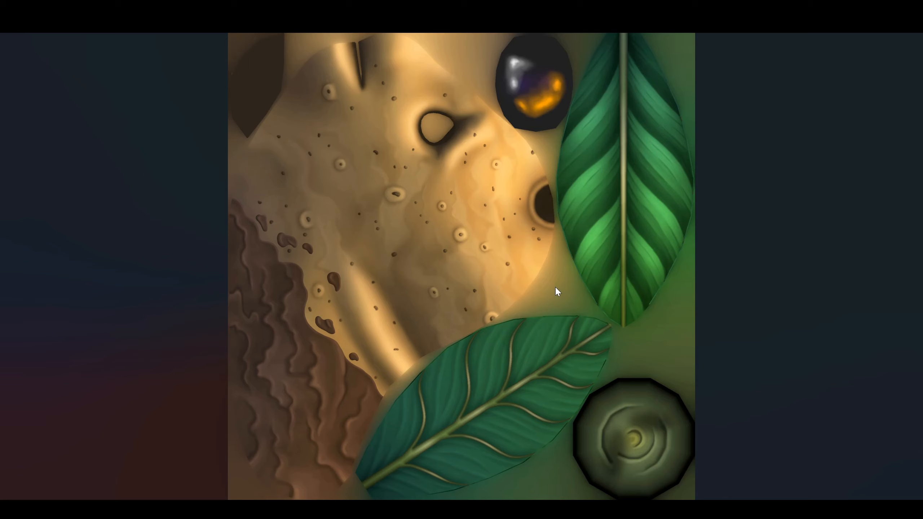
key(Right)
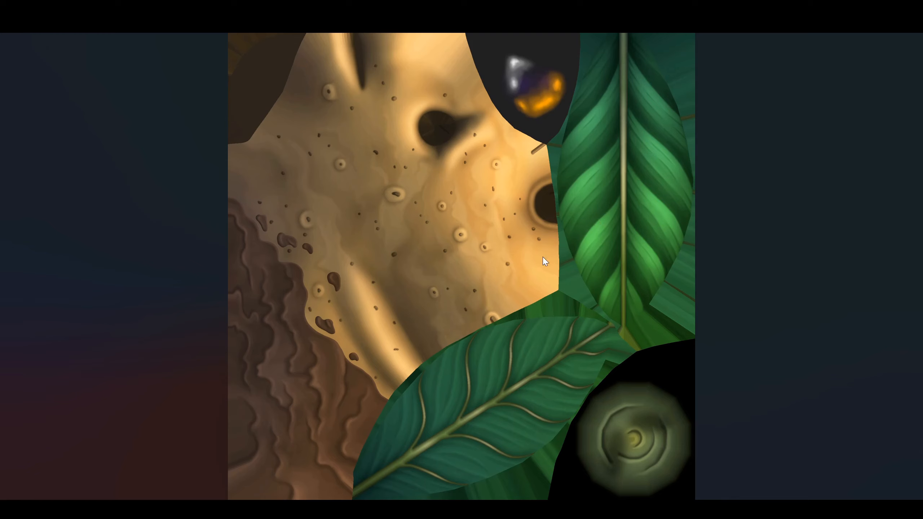
key(Right)
key(Left)
key(Right)
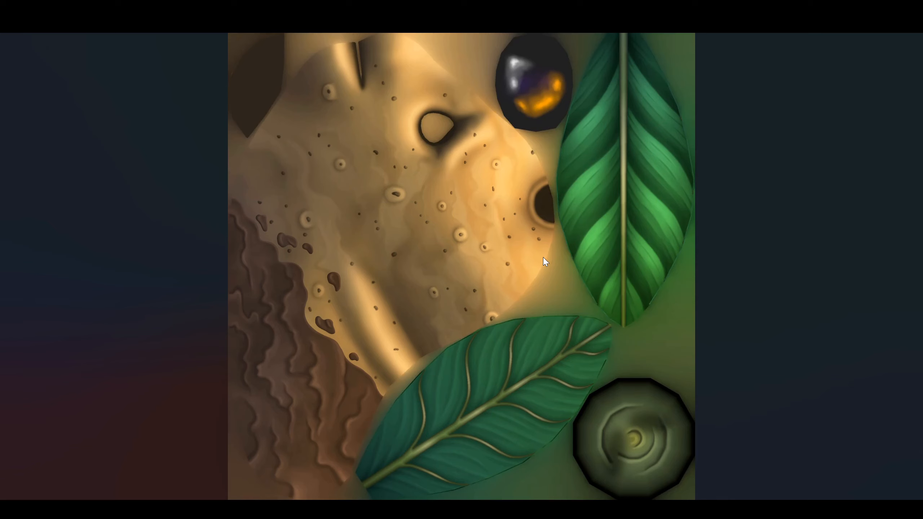
key(Left)
key(Right)
key(Right)
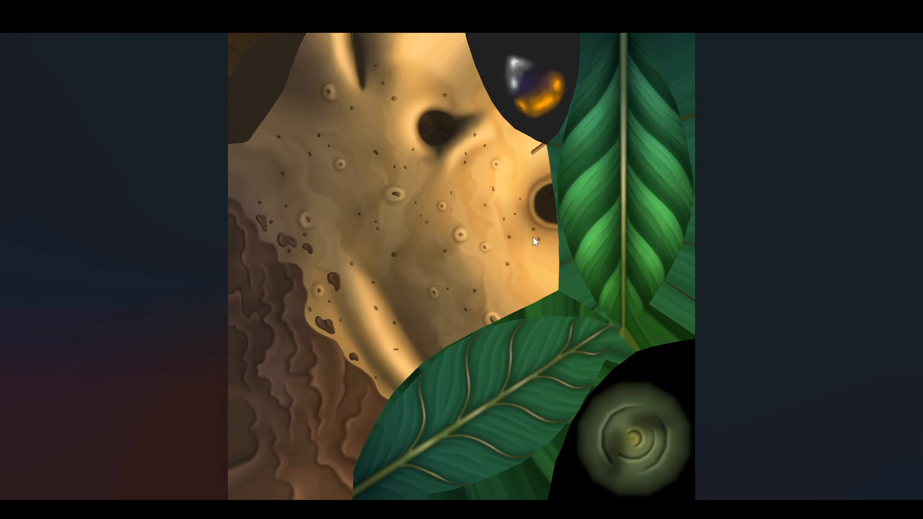
key(Right)
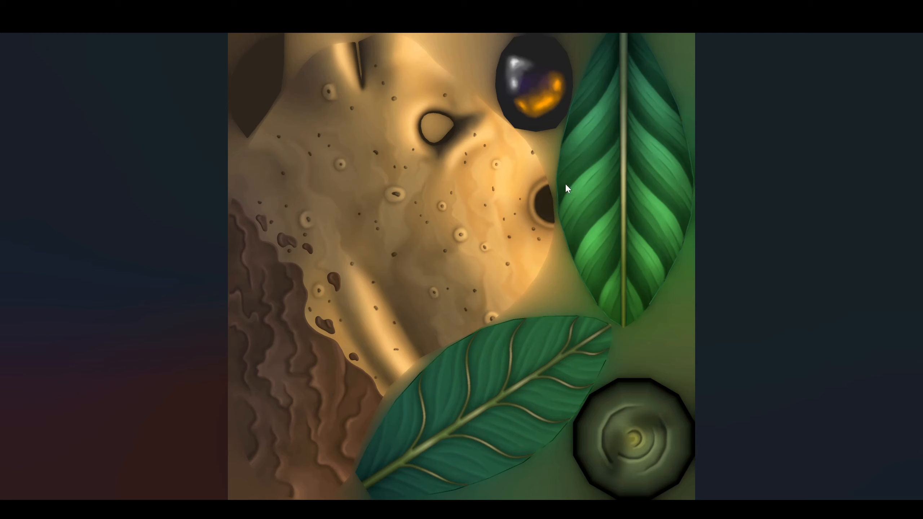
View the infinite and transparent images full size for comparison with the diffusion image, and close the image viewer.
key(Right)
key(Right)
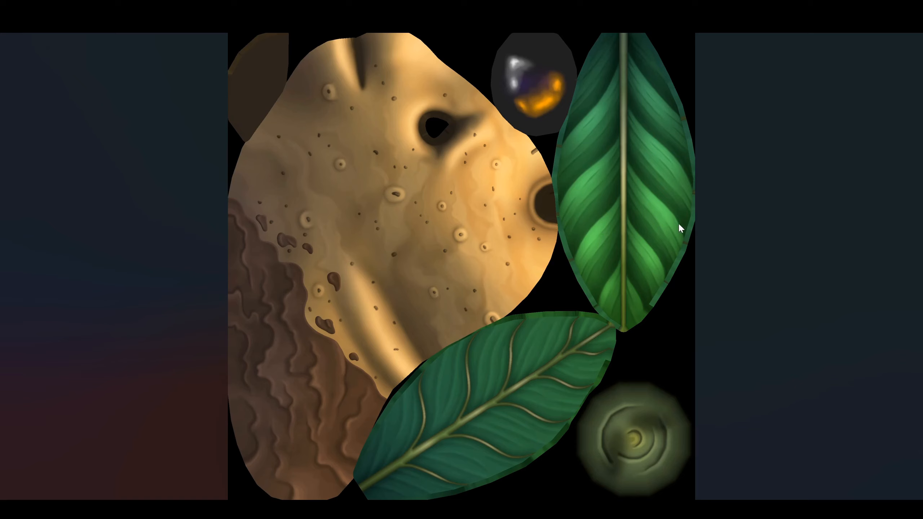
key(Escape)
Delete the inifinite and transparent images from the texture folder, keeping only the diffusion image.
click(487, 361)
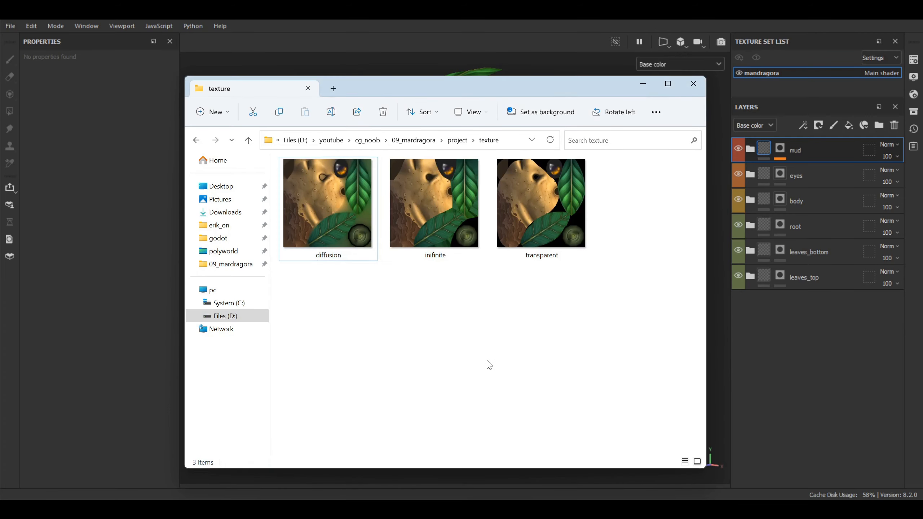
drag(625, 291, 421, 192)
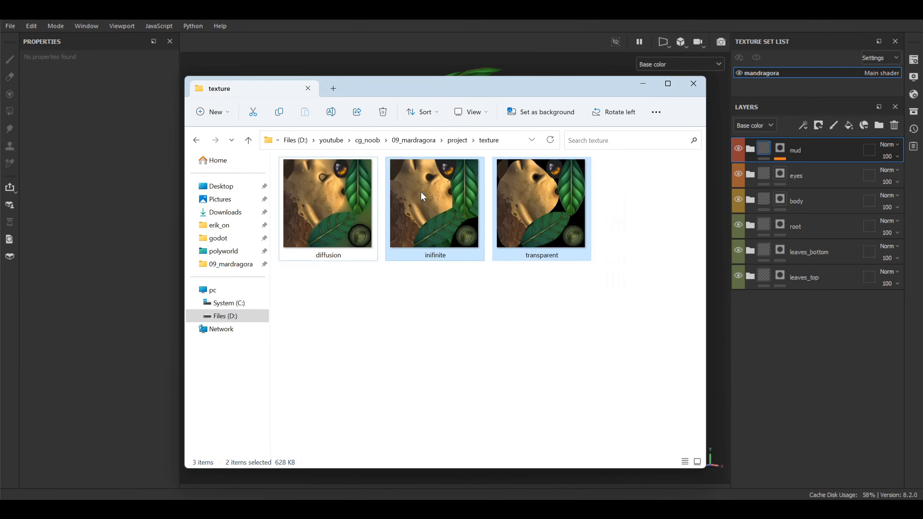
click(598, 315)
drag(627, 311, 443, 199)
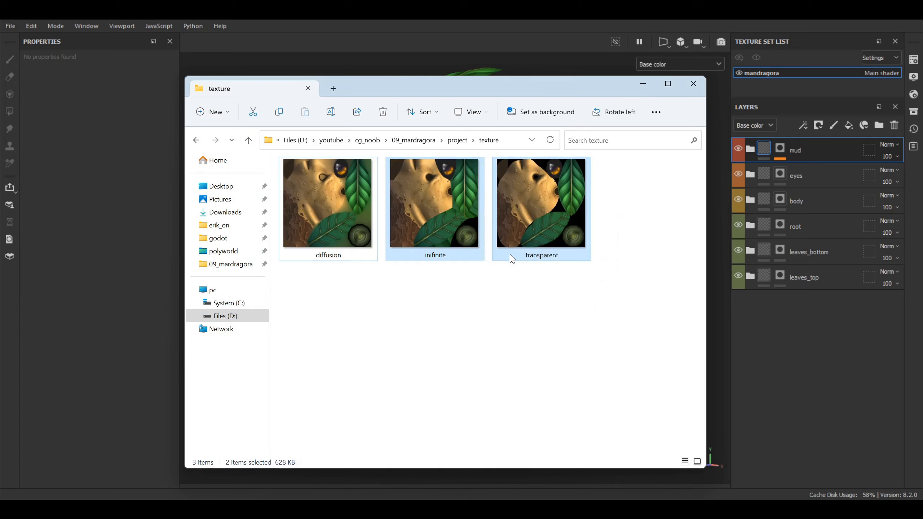
key(Delete)
View the diffusion image full size and return to the mandragora model in Substance 3D Painter.
double_click(326, 210)
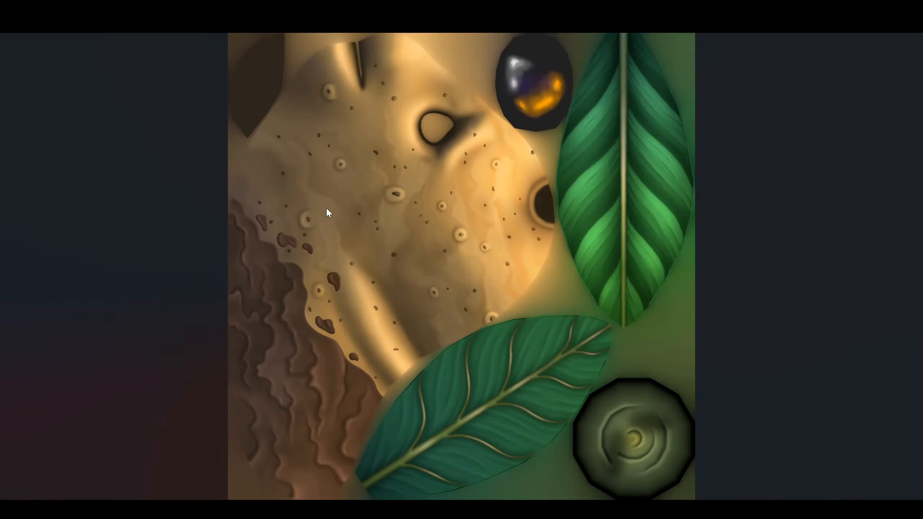
key(alt+Tab)
key(alt+Tab)
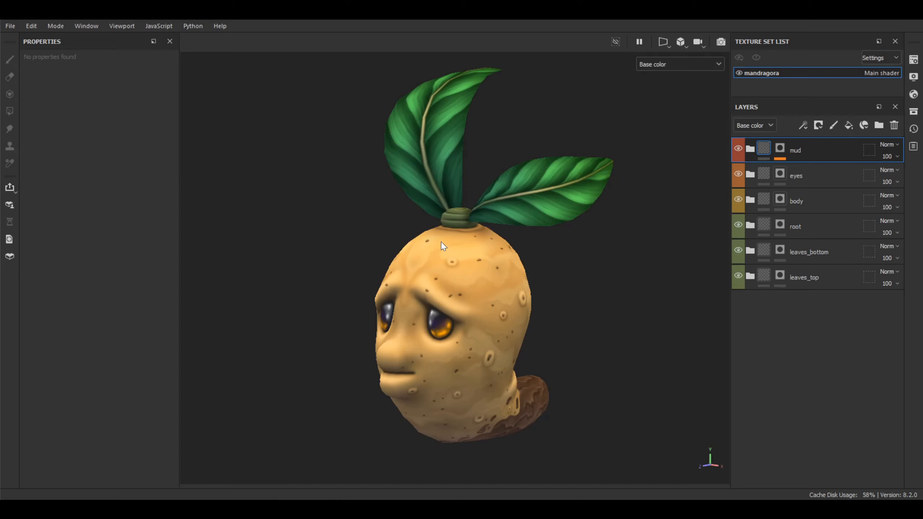
mouse_move(530, 282)
alt+middle_down()
mouse_move(527, 274)
mouse_move(523, 283)
alt+middle_up()
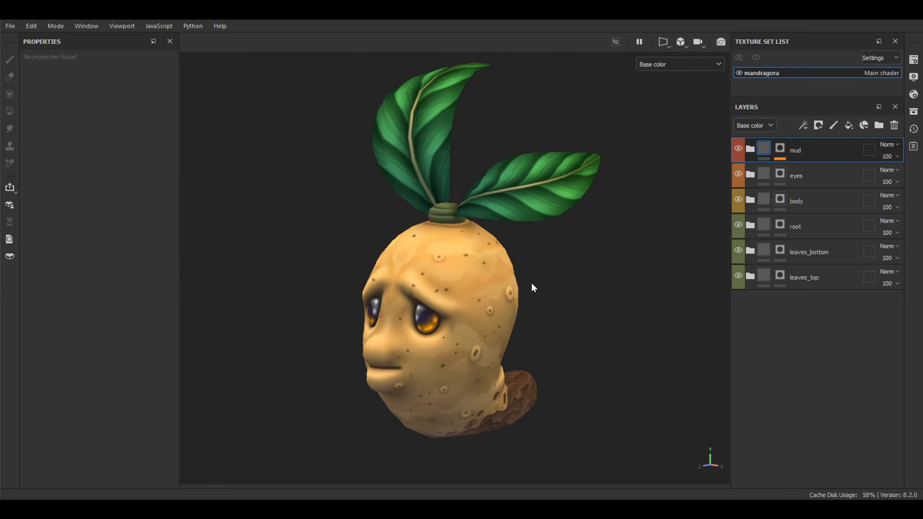
alt+drag(531, 282, 538, 284)
alt+middle_drag(538, 284, 539, 286)
alt+drag(539, 286, 534, 287)
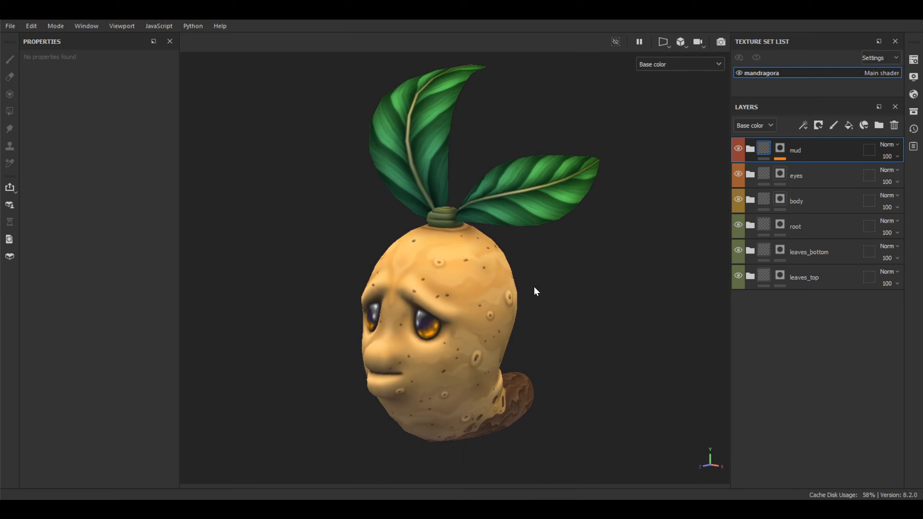
alt+drag(542, 279, 571, 265)
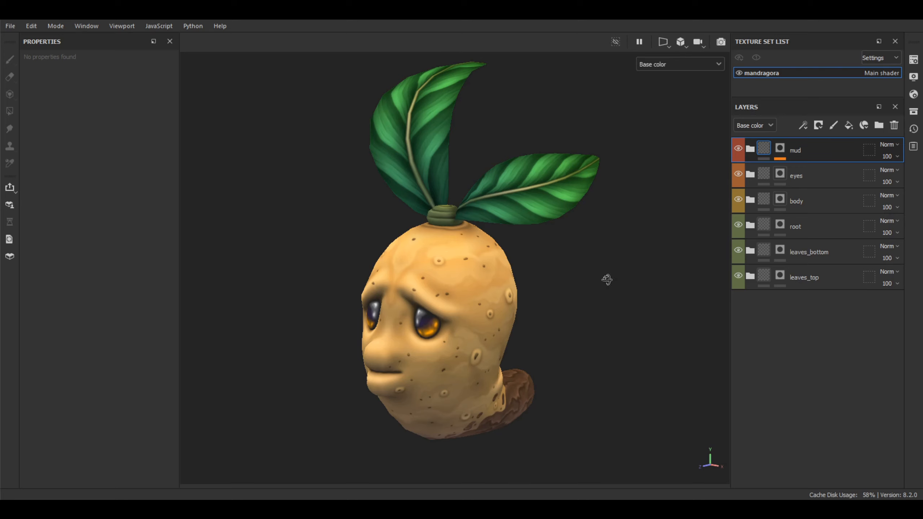
alt+drag(606, 280, 604, 282)
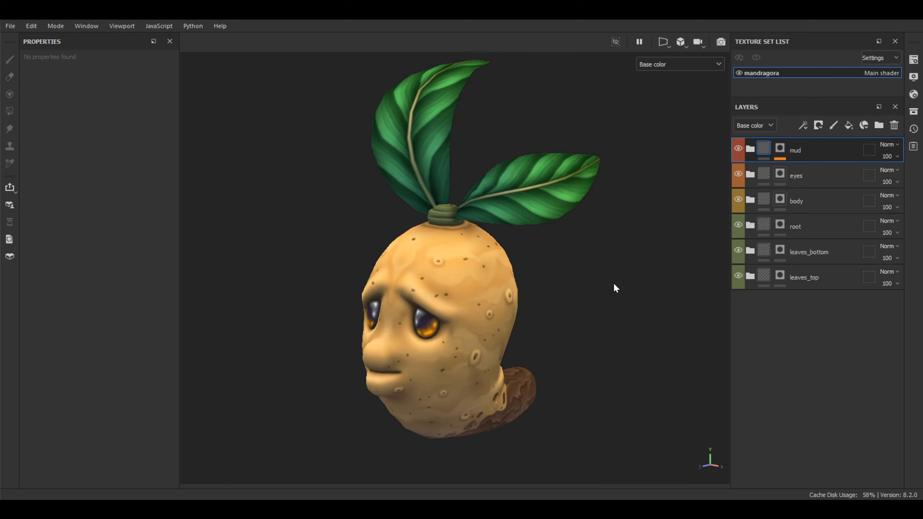